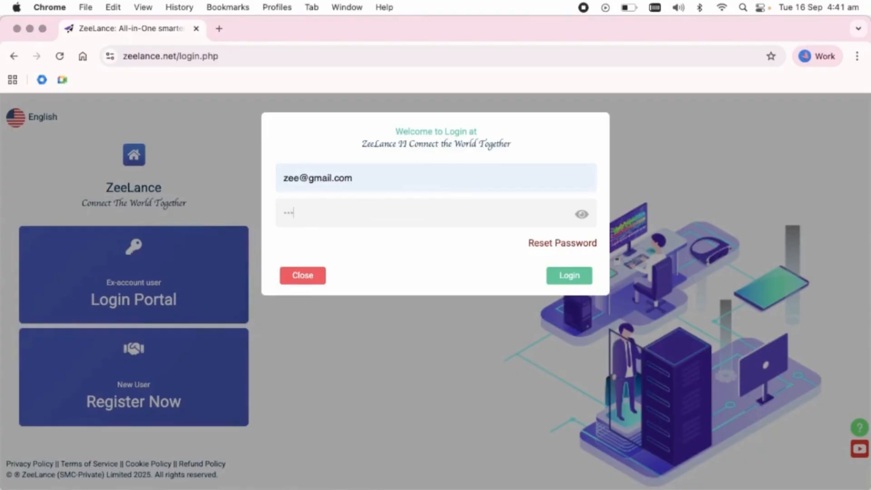
Log in with the pre-filled credentials and open the Manage digital Space page
{"action": "left_click", "coordinate": [564, 274]}
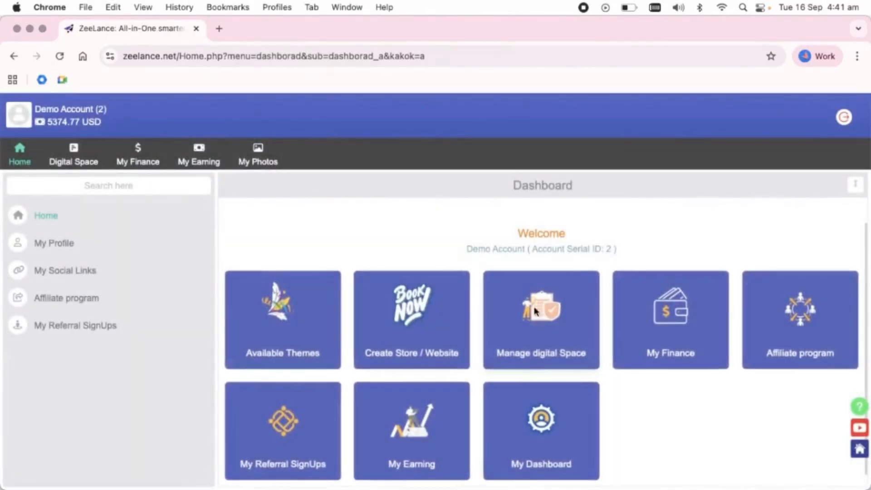
{"action": "left_click", "coordinate": [568, 296]}
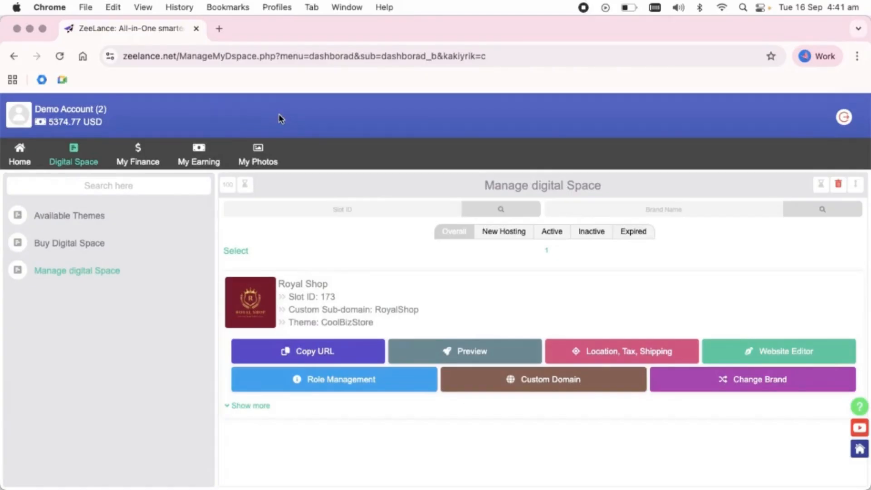
Grant the Royal Shop slot the Admin Account role, then log out to apply it
{"action": "left_click", "coordinate": [321, 381]}
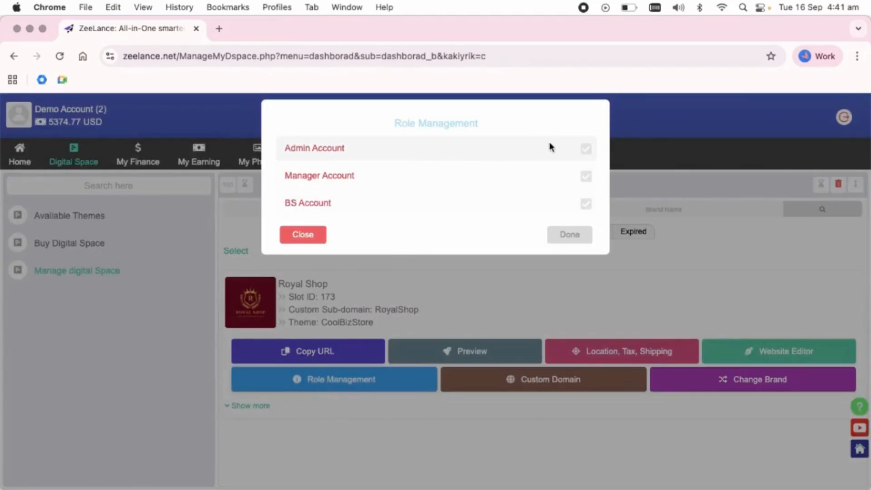
{"action": "left_click", "coordinate": [586, 148]}
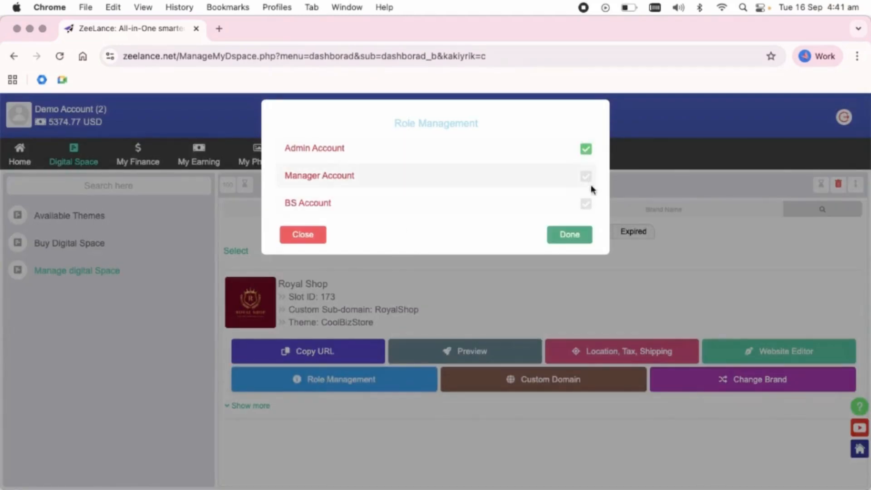
{"action": "left_click", "coordinate": [572, 236]}
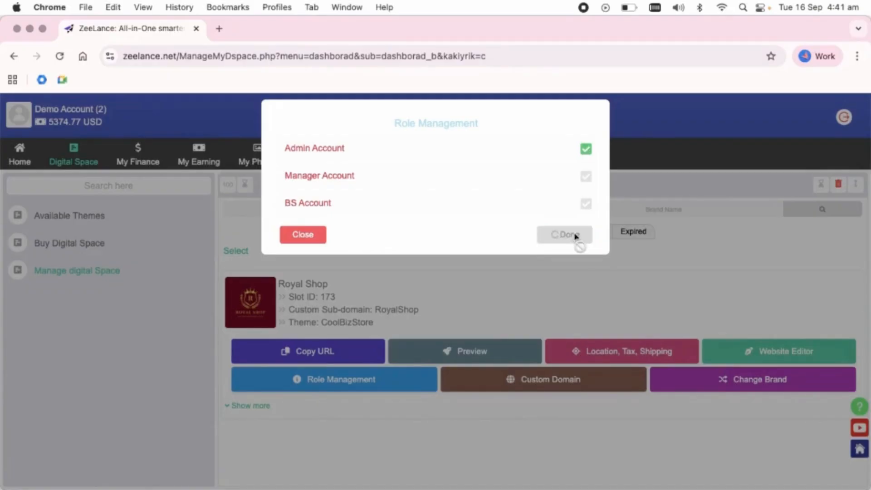
{"action": "left_click_drag", "start_coordinate": [275, 188], "coordinate": [574, 212]}
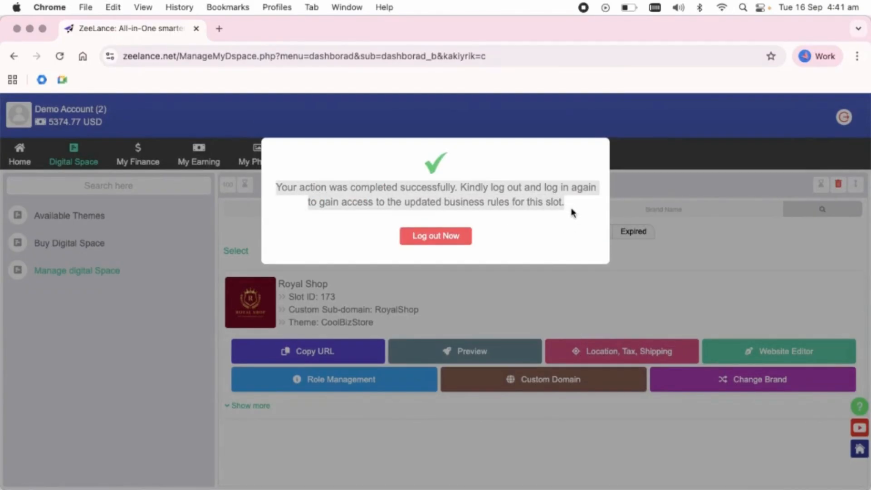
{"action": "left_click", "coordinate": [438, 242]}
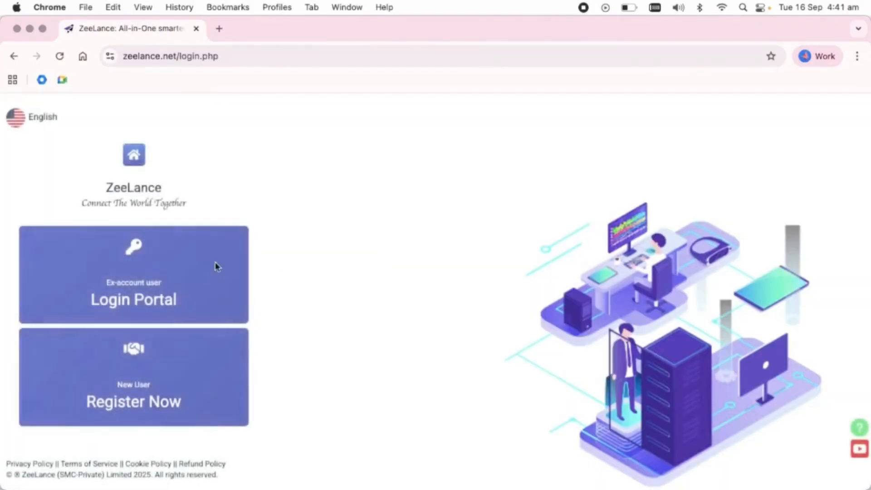
Log back in using the saved email suggestion and the account password
{"action": "left_click", "coordinate": [214, 254]}
{"action": "left_click", "coordinate": [395, 172]}
{"action": "left_click", "coordinate": [378, 212]}
{"action": "left_click", "coordinate": [346, 214]}
{"action": "type", "text": "123"}
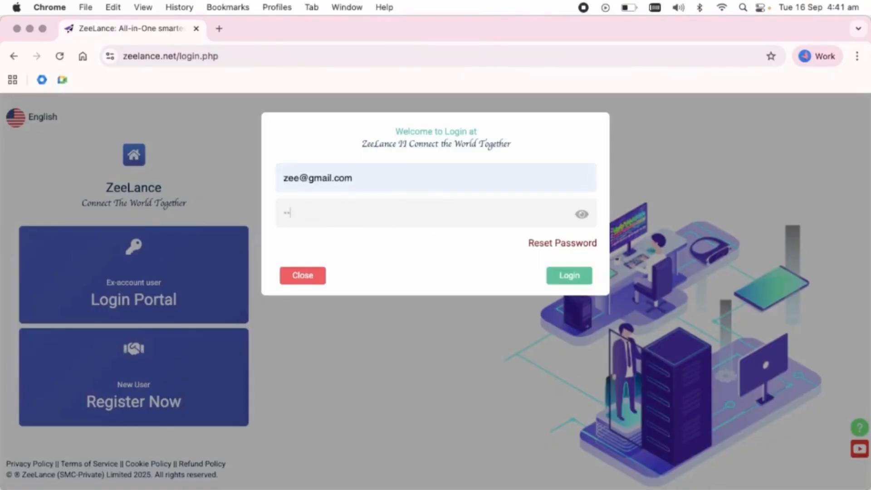
{"action": "left_click", "coordinate": [581, 277]}
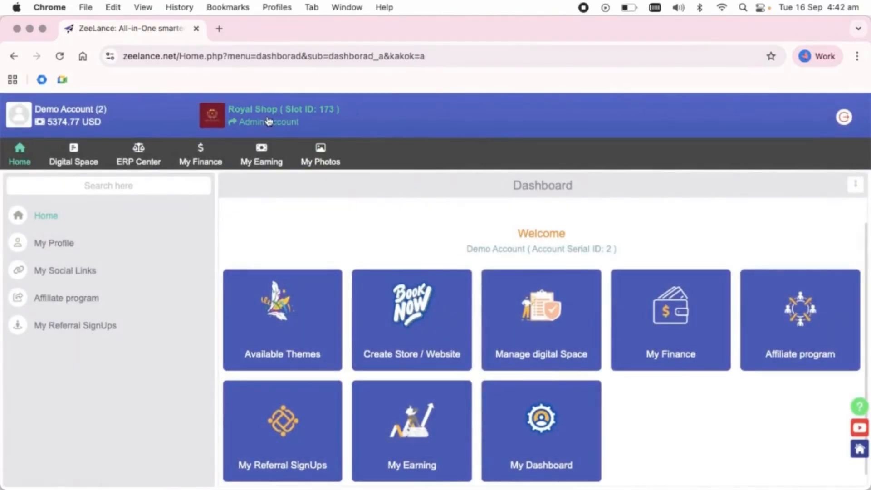
Preview the Royal Shop storefront in a new tab, then return to the ZeeLance dashboard
{"action": "left_click", "coordinate": [260, 115]}
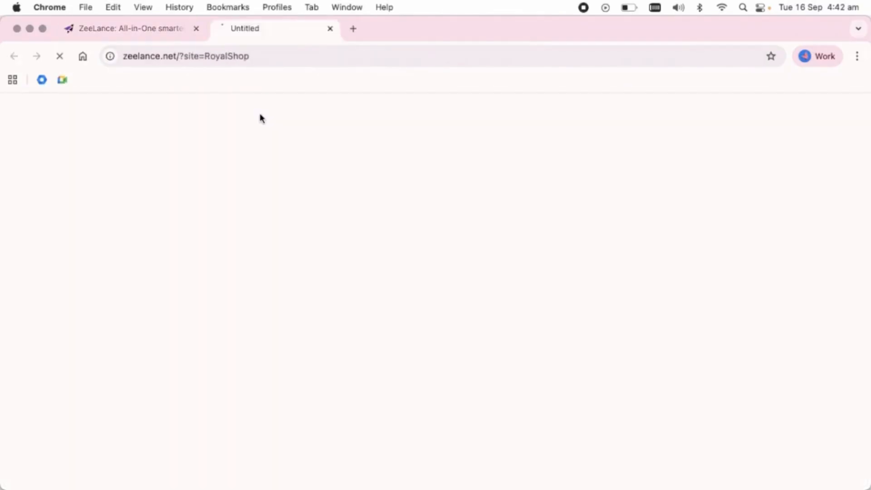
{"action": "scroll", "coordinate": [370, 231], "scroll_direction": "down", "scroll_amount": 12}
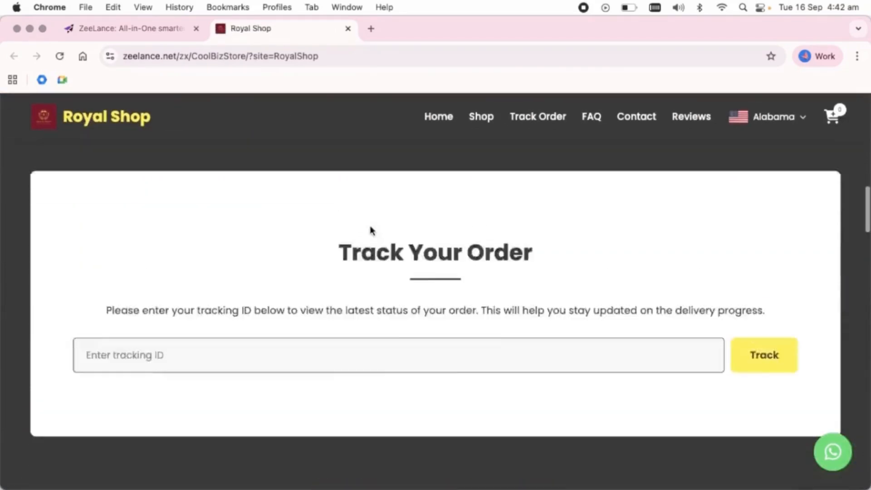
{"action": "scroll", "coordinate": [369, 230], "scroll_direction": "up", "scroll_amount": 15}
{"action": "left_click", "coordinate": [151, 28]}
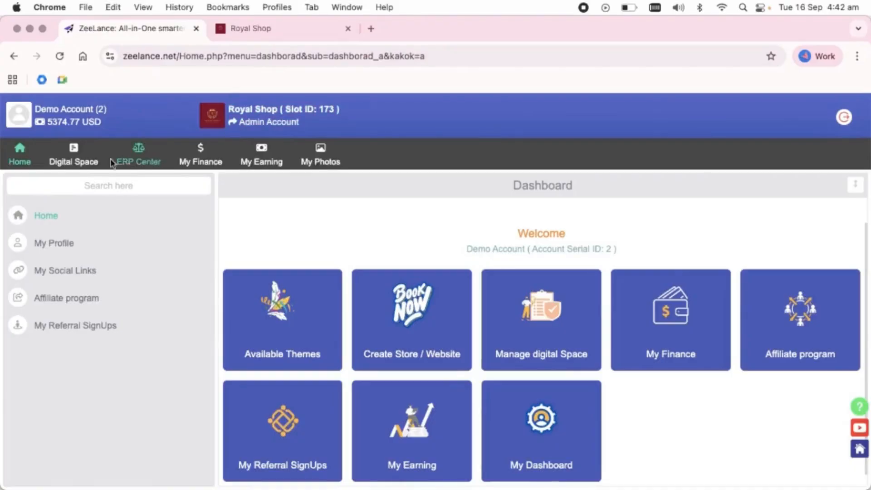
Go to ERP Center's Inventory management and start a new inventory entry
{"action": "left_click", "coordinate": [150, 159]}
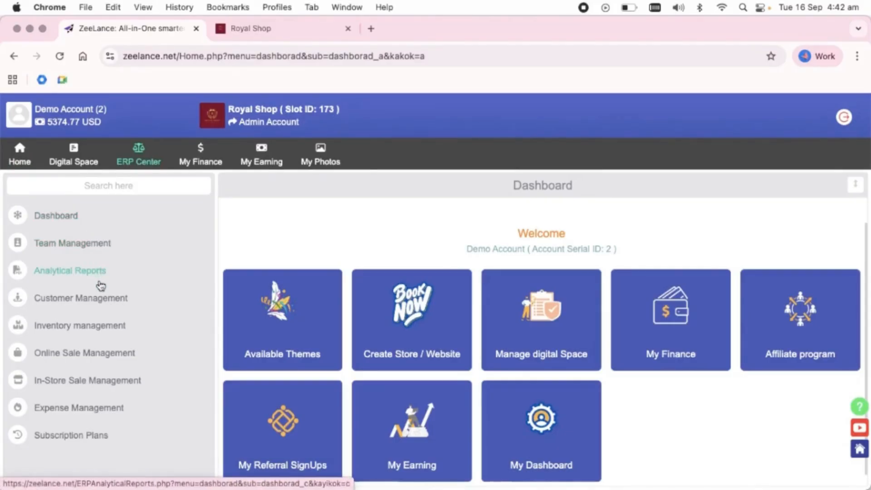
{"action": "left_click", "coordinate": [96, 331]}
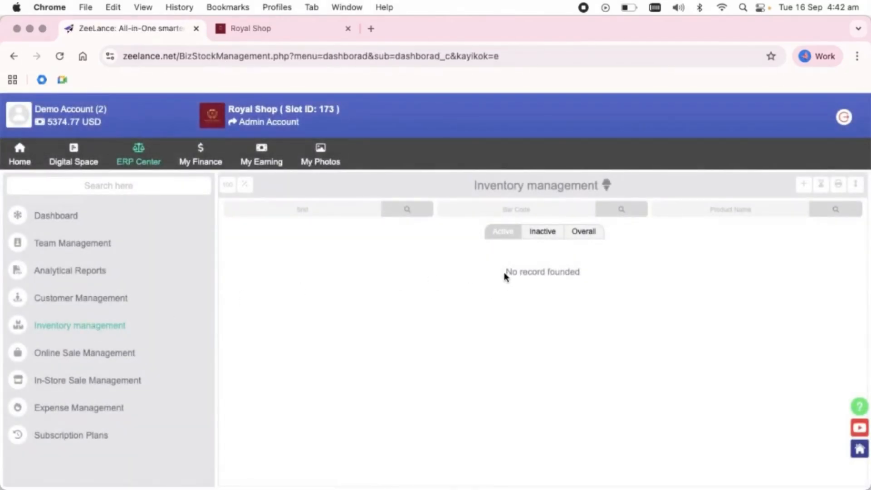
{"action": "left_click_drag", "start_coordinate": [505, 276], "coordinate": [575, 271]}
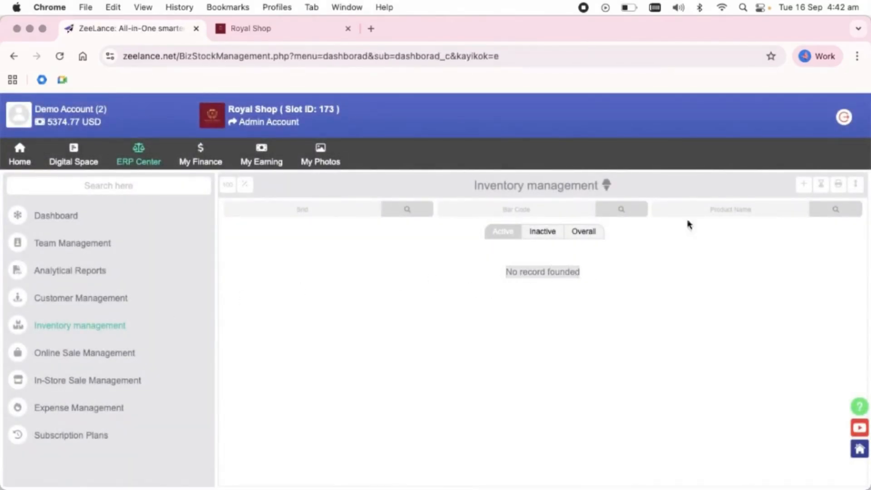
{"action": "left_click", "coordinate": [804, 183]}
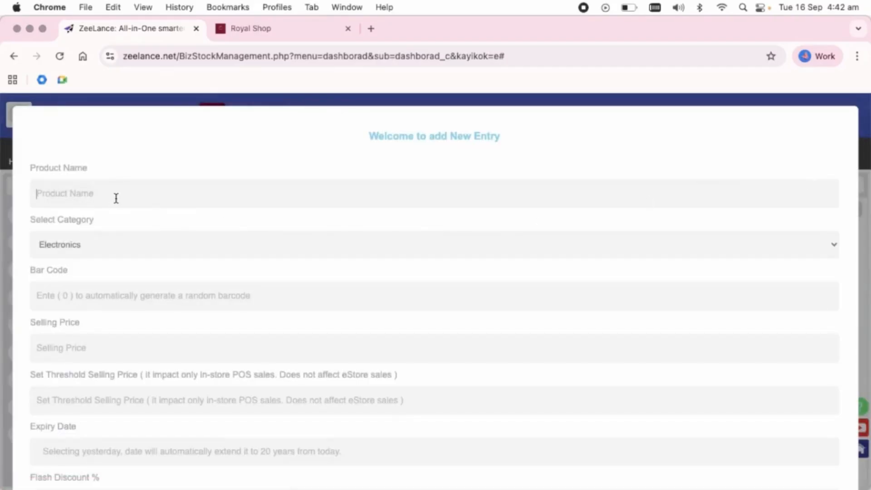
Name the product HeadPhone in the Electronics category, with bar code 0
{"action": "type", "text": "HeadPhone"}
{"action": "left_click", "coordinate": [118, 240]}
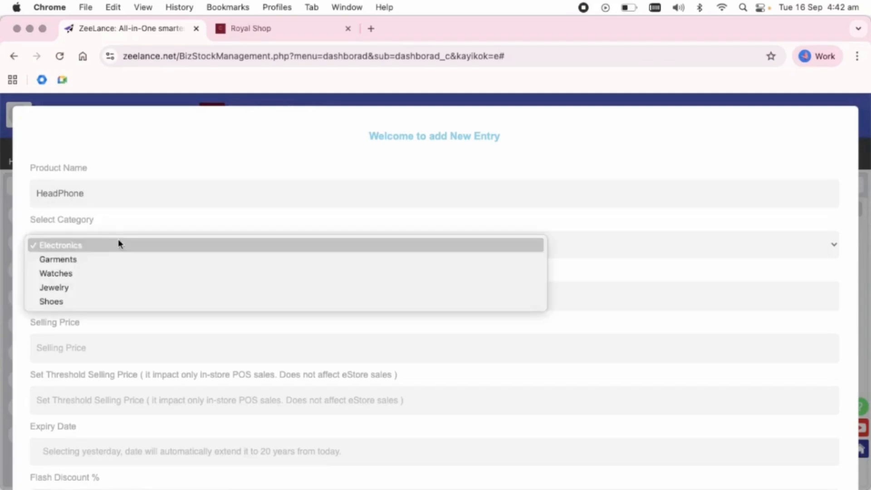
{"action": "left_click", "coordinate": [121, 244]}
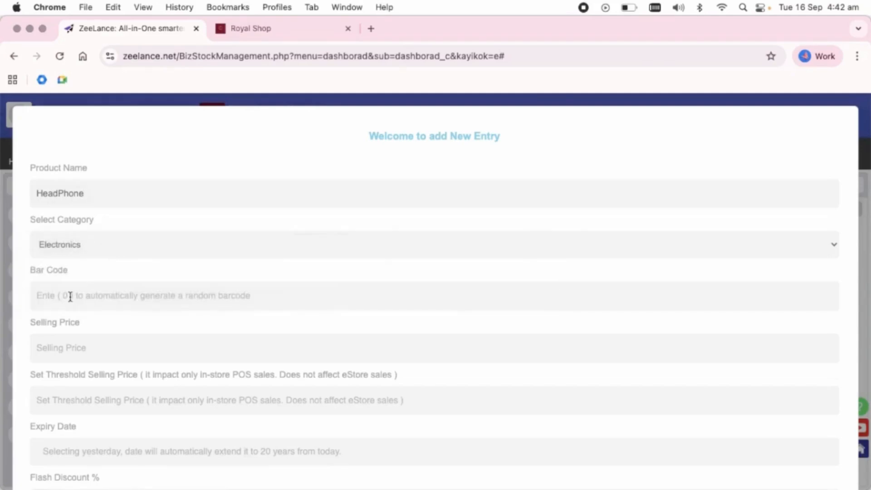
{"action": "type", "text": "5435354355353"}
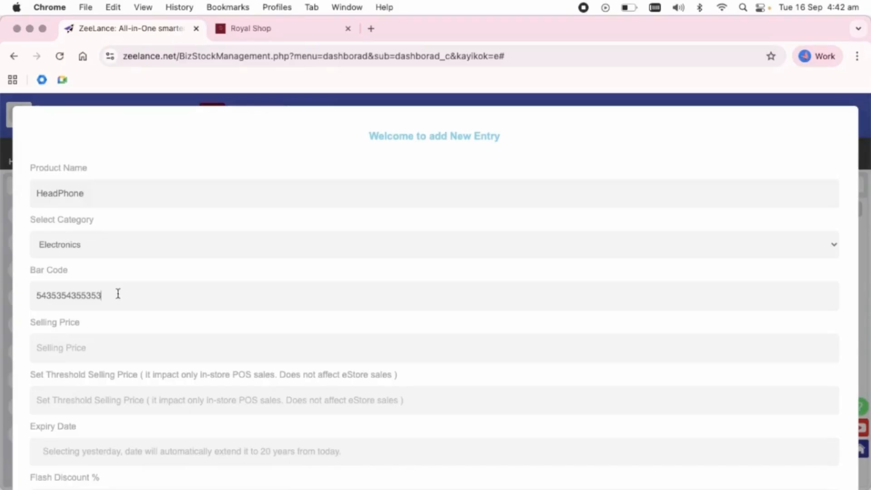
{"action": "left_click_drag", "start_coordinate": [117, 295], "coordinate": [11, 278]}
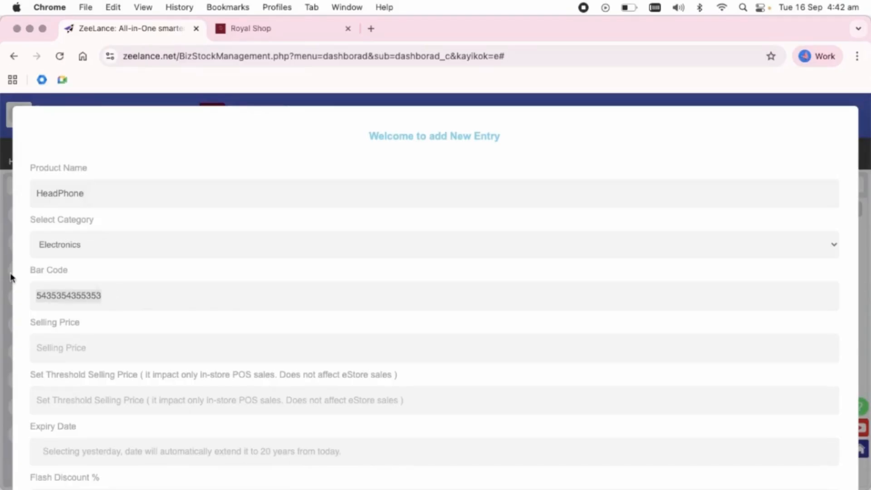
{"action": "type", "text": "0"}
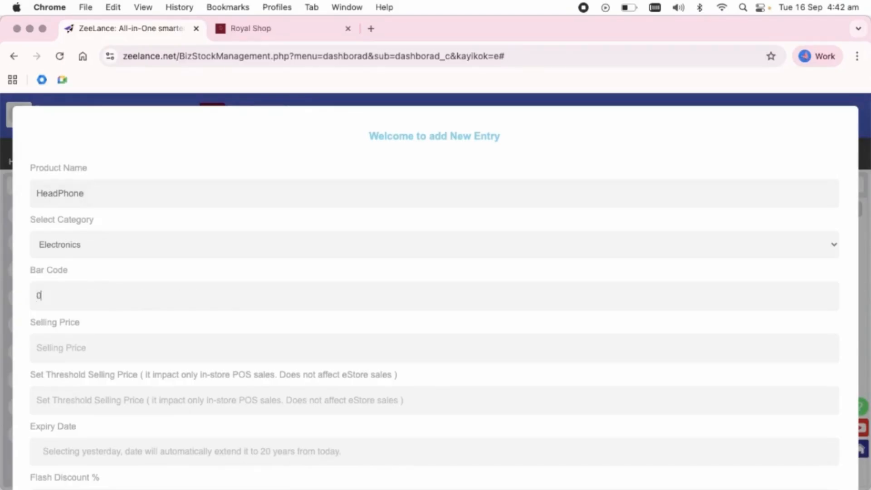
{"action": "scroll", "coordinate": [84, 320], "scroll_direction": "down", "scroll_amount": 1}
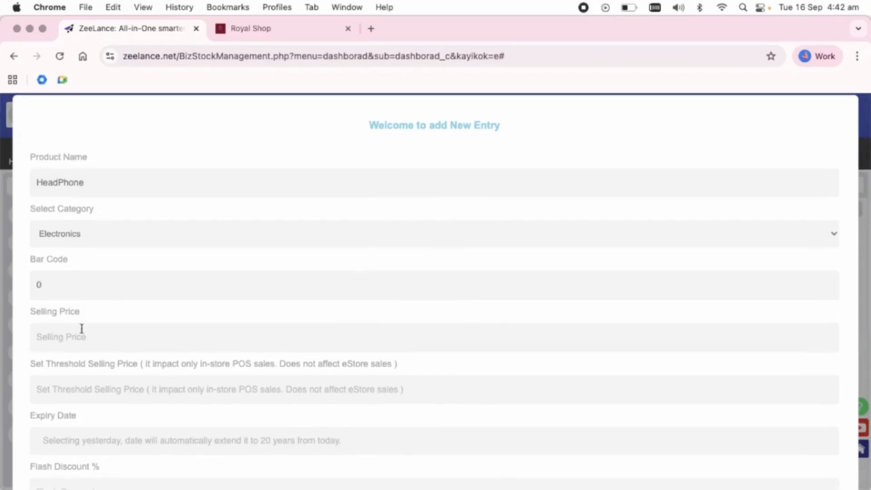
Set Selling Price to 120 and Threshold Selling Price to 110
{"action": "left_click", "coordinate": [77, 337]}
{"action": "type", "text": "120"}
{"action": "left_click_drag", "start_coordinate": [84, 311], "coordinate": [29, 311]}
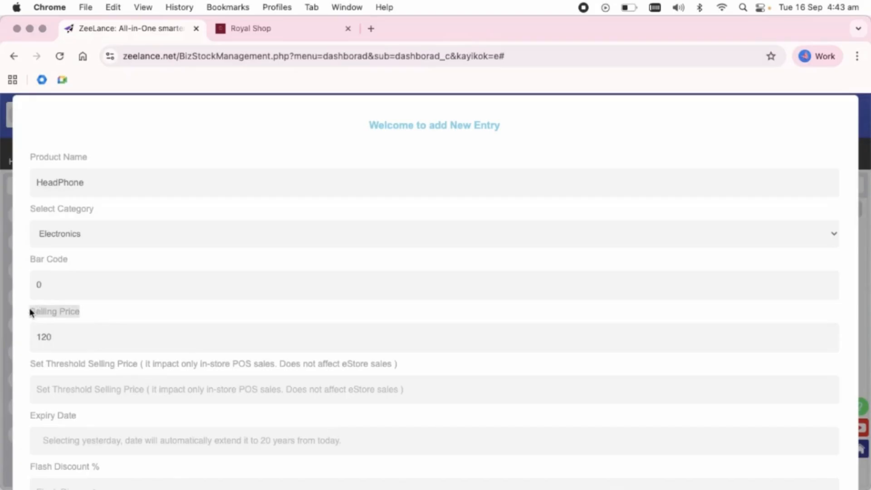
{"action": "left_click", "coordinate": [58, 390]}
{"action": "type", "text": "110"}
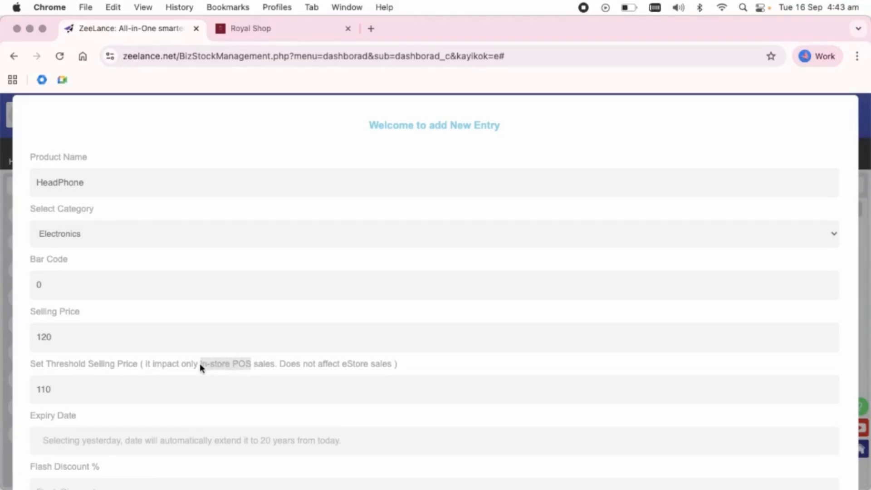
{"action": "scroll", "coordinate": [218, 369], "scroll_direction": "down", "scroll_amount": 1}
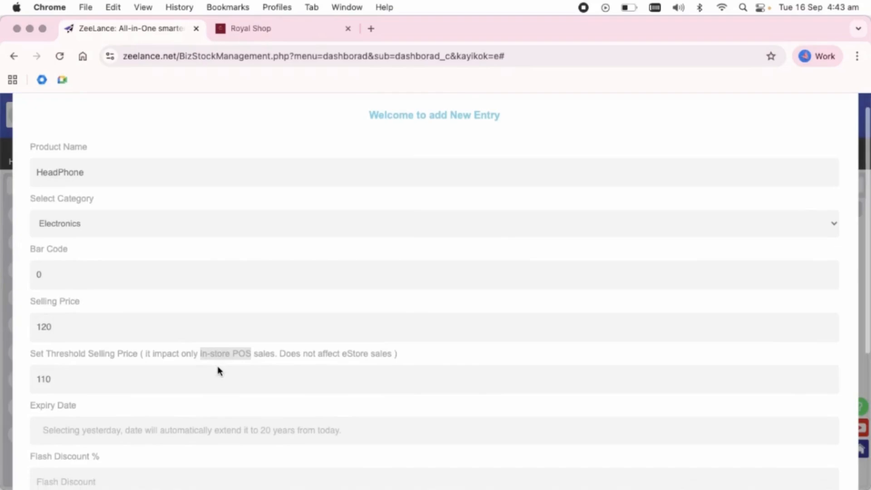
{"action": "scroll", "coordinate": [218, 367], "scroll_direction": "up", "scroll_amount": 1}
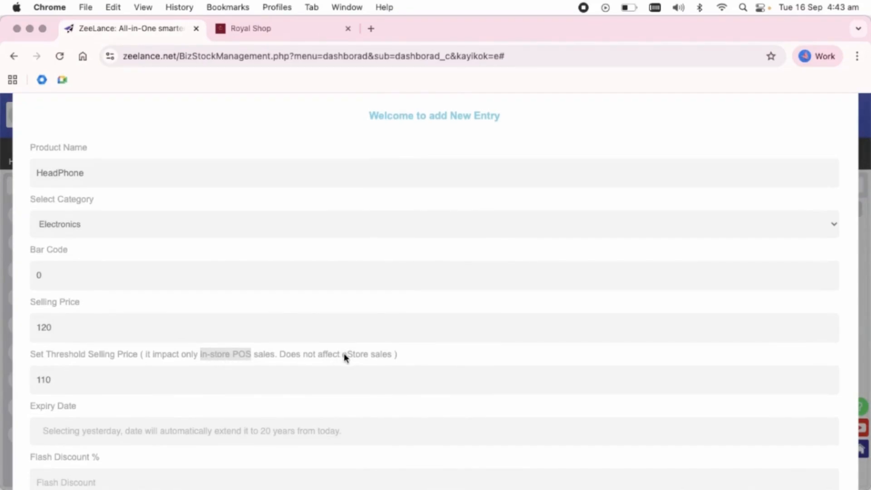
{"action": "left_click_drag", "start_coordinate": [301, 353], "coordinate": [391, 356]}
{"action": "scroll", "coordinate": [371, 360], "scroll_direction": "down", "scroll_amount": 2}
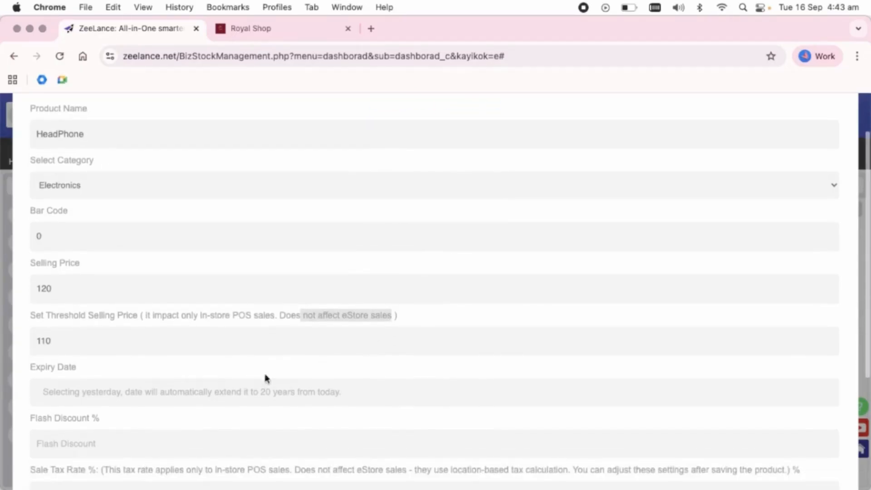
Pick 15 September 2025 as the expiry date in the date picker
{"action": "left_click", "coordinate": [164, 395]}
{"action": "scroll", "coordinate": [163, 397], "scroll_direction": "down", "scroll_amount": 3}
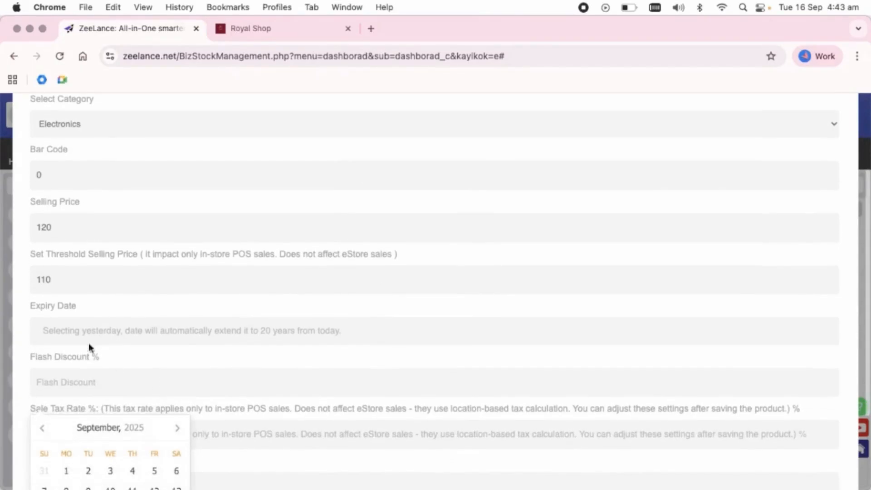
{"action": "left_click", "coordinate": [185, 300]}
{"action": "left_click", "coordinate": [128, 332]}
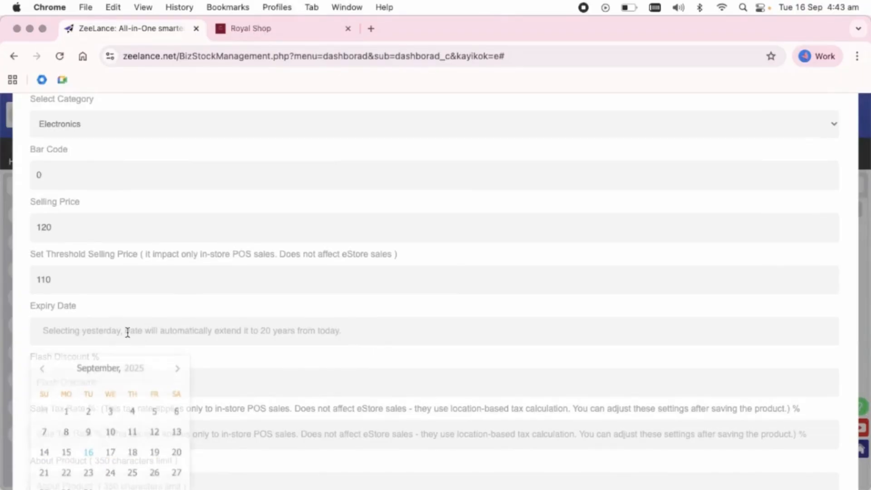
{"action": "left_click", "coordinate": [67, 450]}
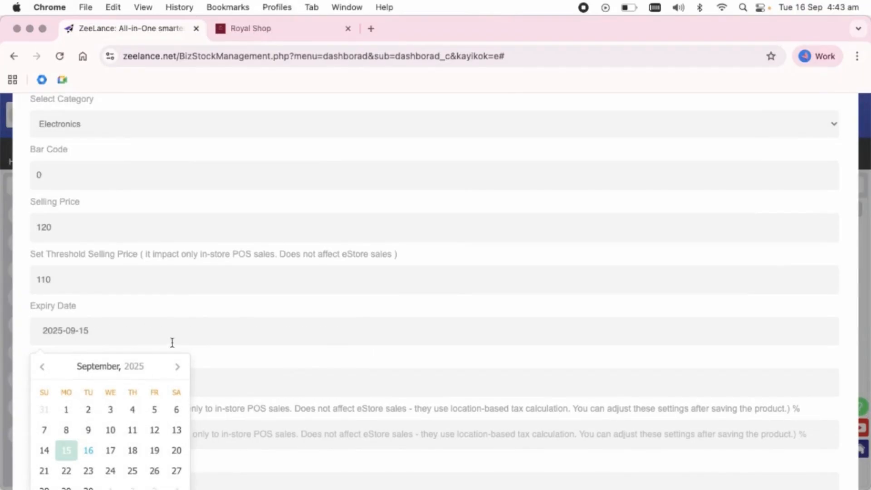
{"action": "left_click", "coordinate": [216, 355]}
Enter a 12% flash discount and a 15% sale tax rate
{"action": "scroll", "coordinate": [182, 345], "scroll_direction": "down", "scroll_amount": 3}
{"action": "left_click", "coordinate": [106, 327]}
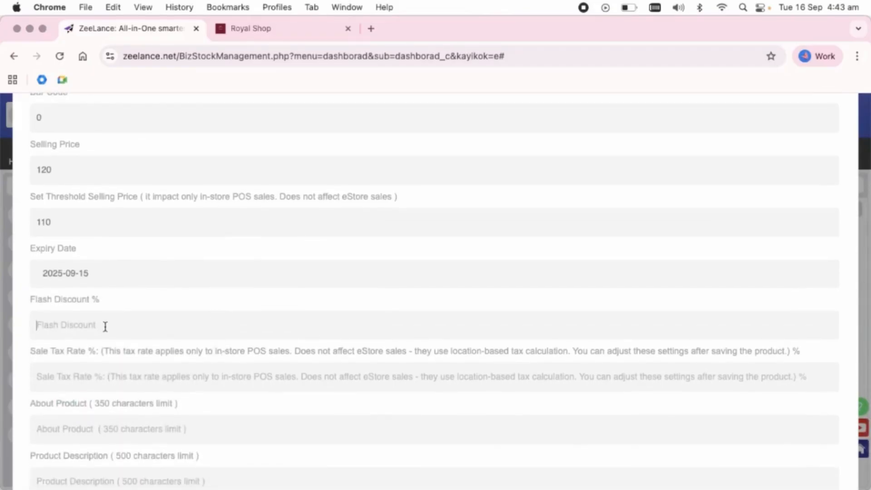
{"action": "type", "text": "12"}
{"action": "left_click_drag", "start_coordinate": [105, 328], "coordinate": [24, 319]}
{"action": "scroll", "coordinate": [91, 307], "scroll_direction": "down", "scroll_amount": 3}
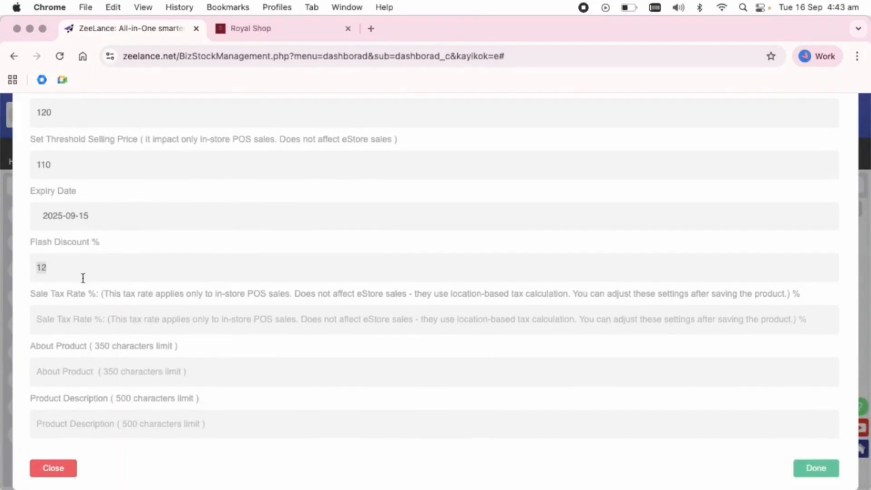
{"action": "left_click", "coordinate": [63, 321]}
{"action": "type", "text": "15"}
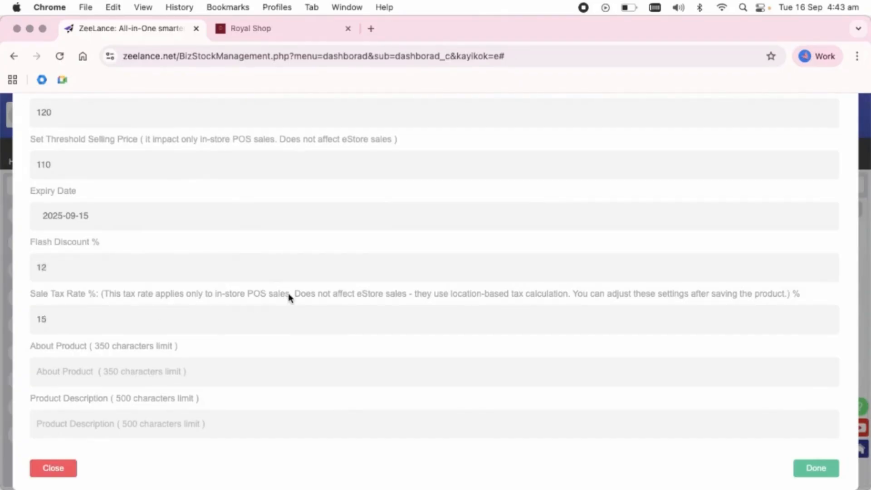
{"action": "left_click_drag", "start_coordinate": [289, 295], "coordinate": [216, 294]}
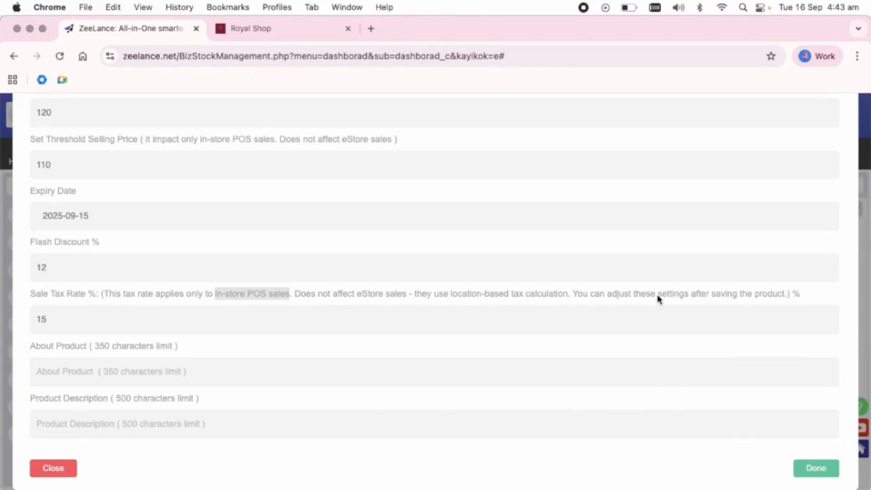
Fill in the About Product text, save the HeadPhone, and dismiss the product-added alert
{"action": "left_click", "coordinate": [172, 370]}
{"action": "type", "text": "abc"}
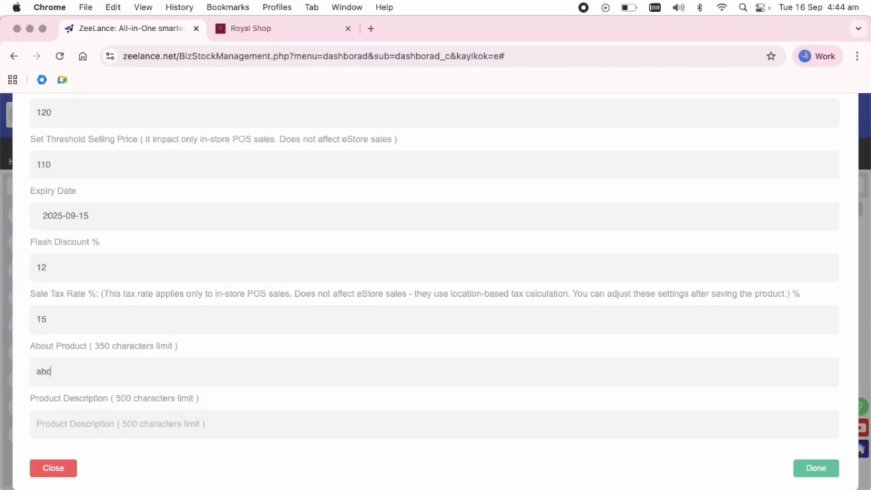
{"action": "type", "text": "abc"}
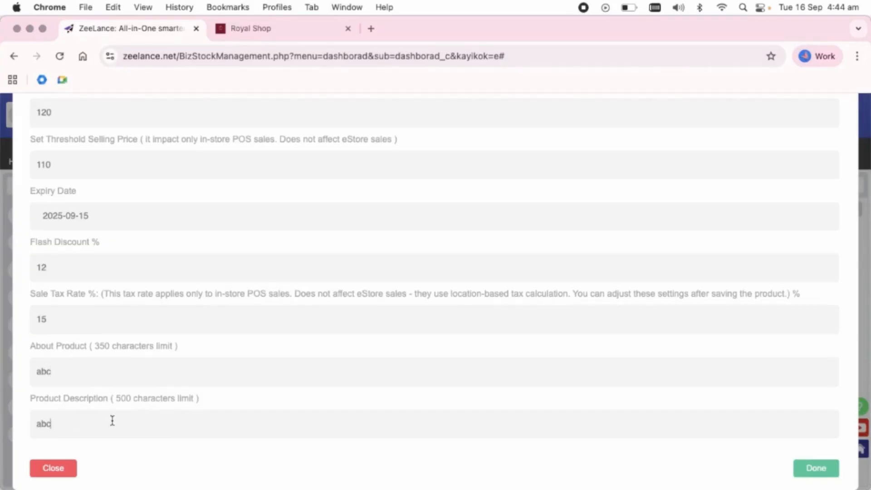
{"action": "scroll", "coordinate": [111, 419], "scroll_direction": "up", "scroll_amount": 5}
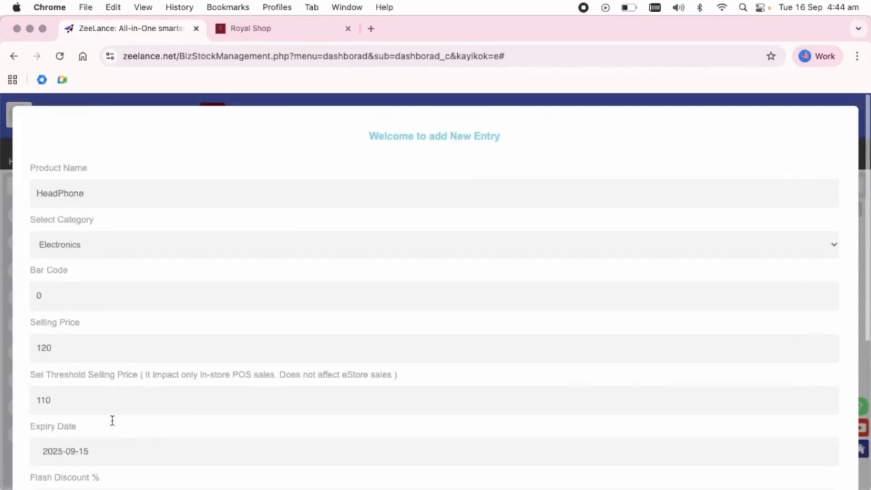
{"action": "scroll", "coordinate": [112, 423], "scroll_direction": "down", "scroll_amount": 5}
{"action": "left_click", "coordinate": [812, 473]}
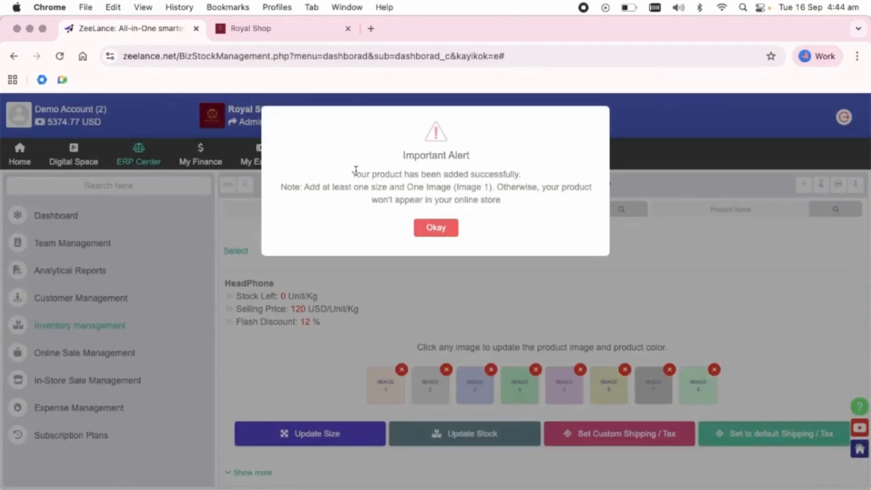
{"action": "left_click_drag", "start_coordinate": [352, 172], "coordinate": [525, 207]}
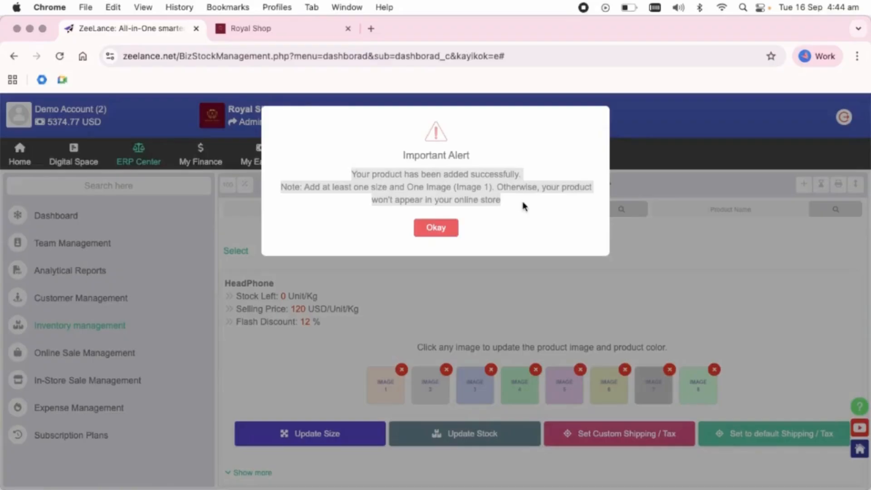
{"action": "left_click", "coordinate": [447, 231]}
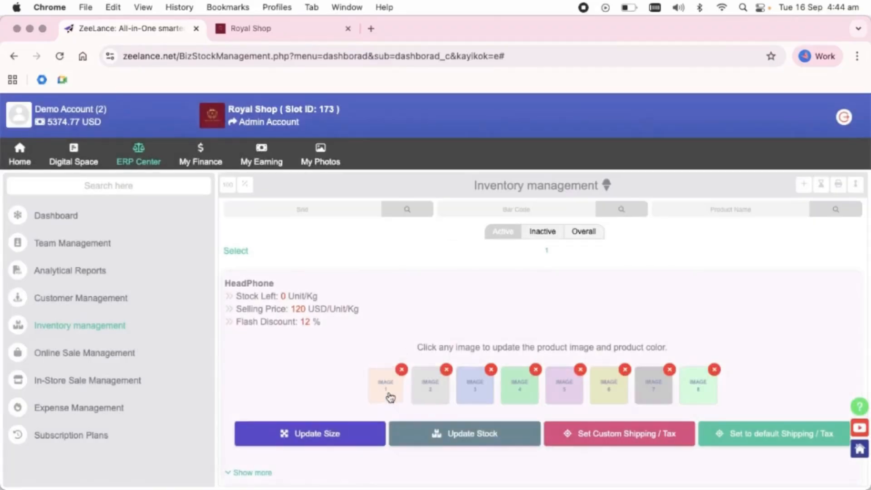
Upload 3.webp as Image 1 tagged with colour Red
{"action": "left_click", "coordinate": [388, 395]}
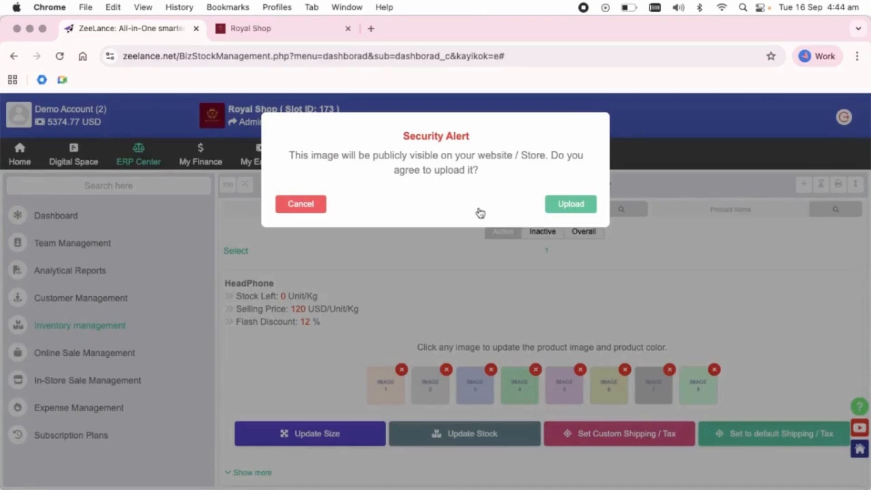
{"action": "left_click", "coordinate": [574, 209]}
{"action": "double_click", "coordinate": [443, 195]}
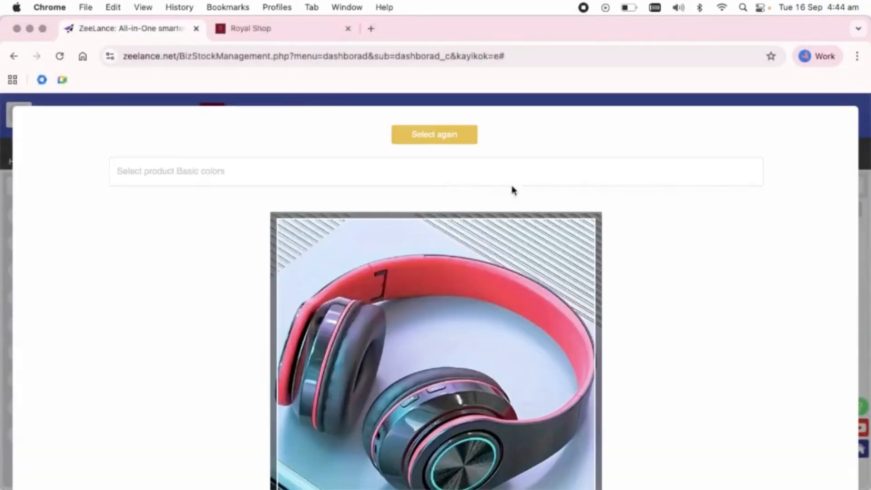
{"action": "left_click", "coordinate": [455, 169]}
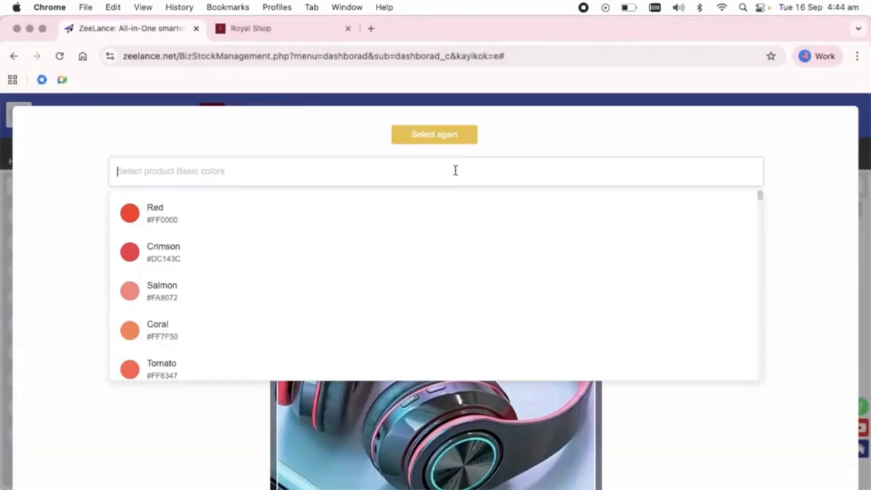
{"action": "left_click", "coordinate": [282, 222]}
{"action": "scroll", "coordinate": [677, 304], "scroll_direction": "down", "scroll_amount": 4}
{"action": "left_click", "coordinate": [816, 475]}
{"action": "left_click", "coordinate": [440, 190]}
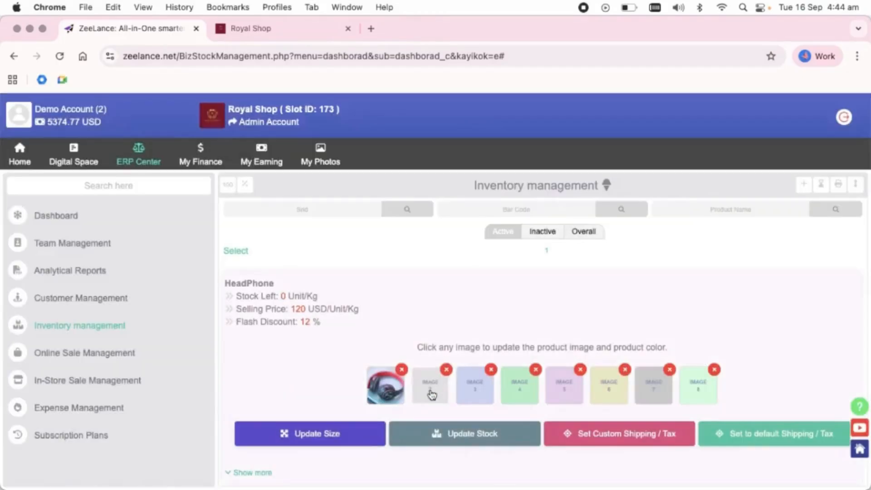
Upload 2.webp as Image 2 tagged with colour White
{"action": "left_click", "coordinate": [431, 387]}
{"action": "left_click", "coordinate": [580, 201]}
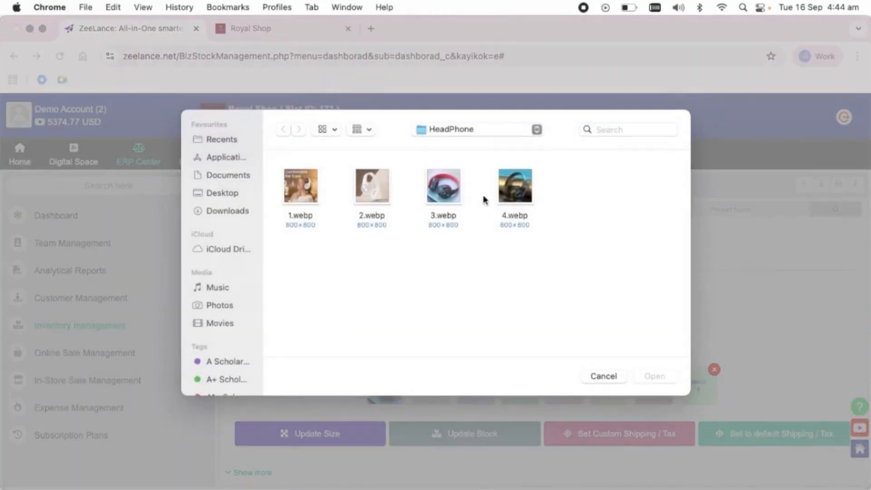
{"action": "double_click", "coordinate": [372, 188]}
{"action": "left_click", "coordinate": [366, 175]}
{"action": "type", "text": "whi"}
{"action": "left_click", "coordinate": [409, 223]}
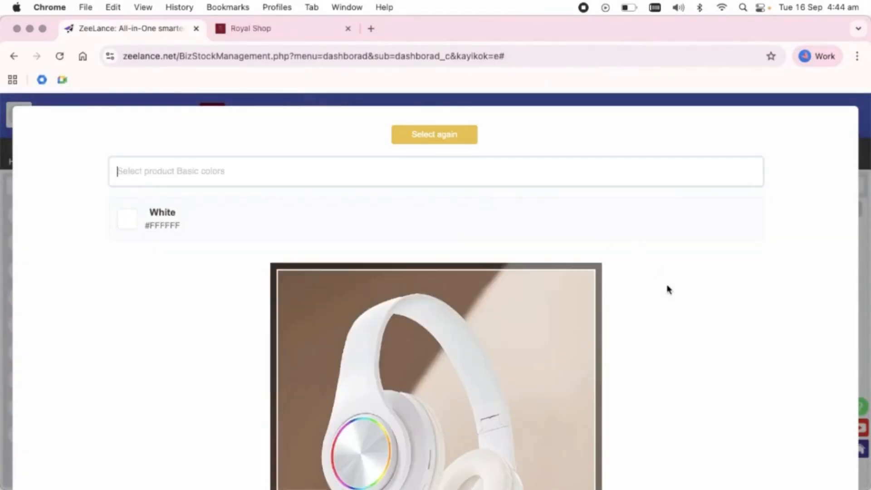
{"action": "scroll", "coordinate": [775, 420], "scroll_direction": "down", "scroll_amount": 4}
{"action": "left_click", "coordinate": [815, 474]}
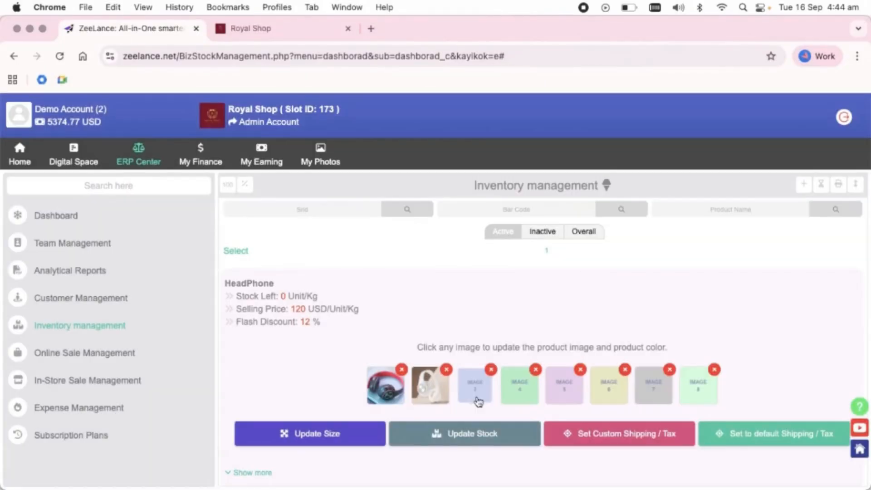
Enter 13 Inch as Size 1 and 14 Inch as Size 2, then save
{"action": "left_click", "coordinate": [309, 440]}
{"action": "left_click", "coordinate": [324, 190]}
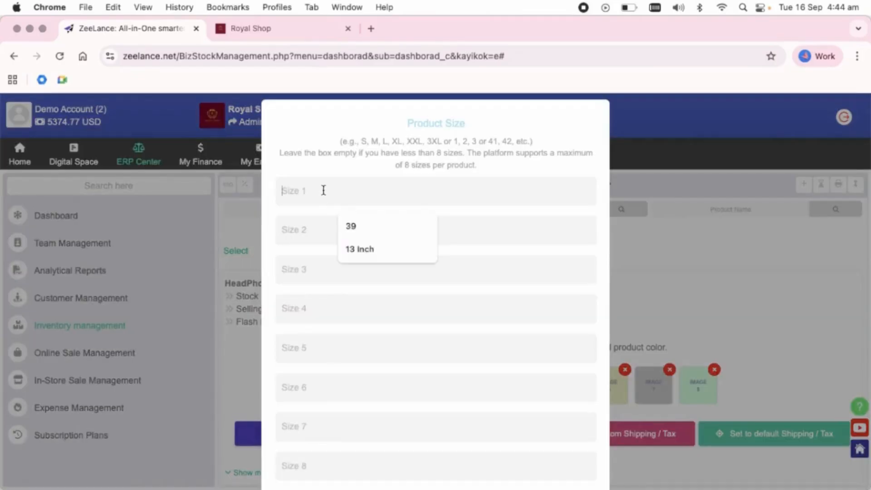
{"action": "left_click", "coordinate": [358, 248]}
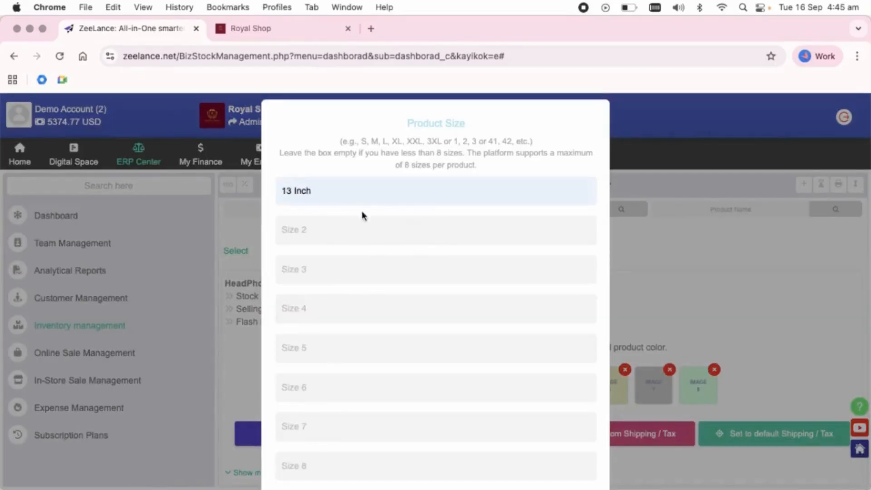
{"action": "left_click", "coordinate": [317, 227]}
{"action": "type", "text": "14 Inch"}
{"action": "scroll", "coordinate": [401, 226], "scroll_direction": "down", "scroll_amount": 1}
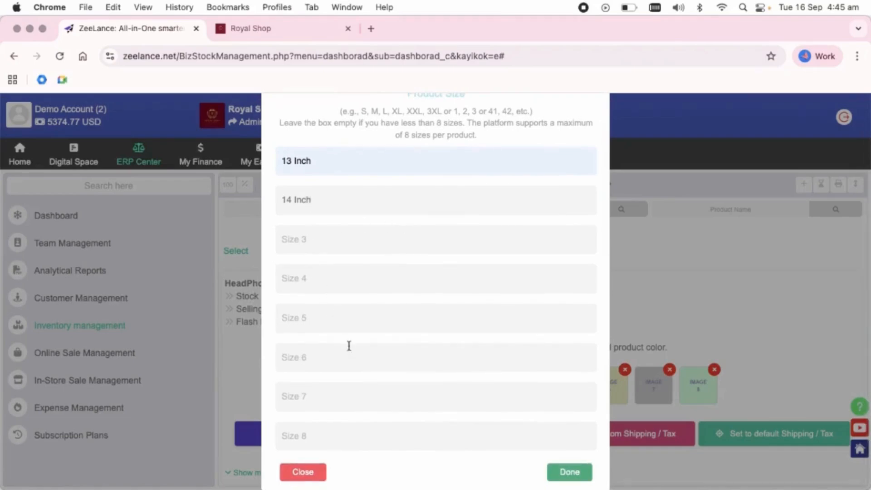
{"action": "left_click", "coordinate": [566, 475]}
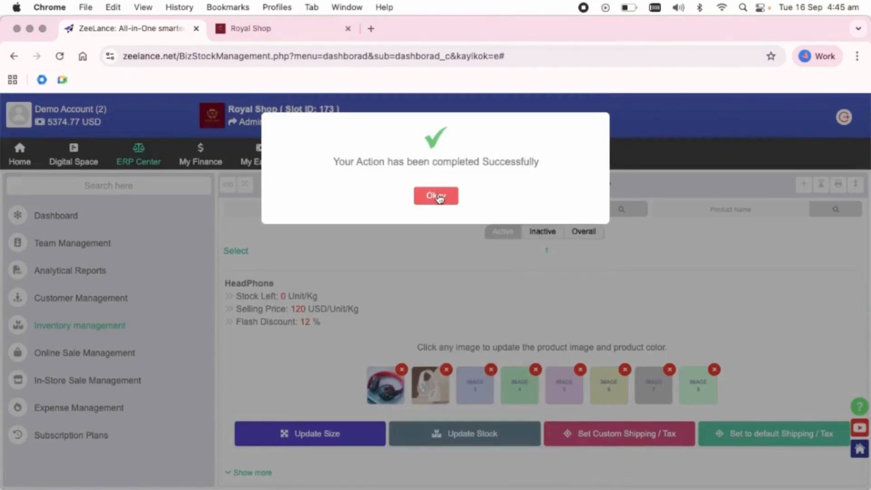
{"action": "left_click", "coordinate": [437, 197]}
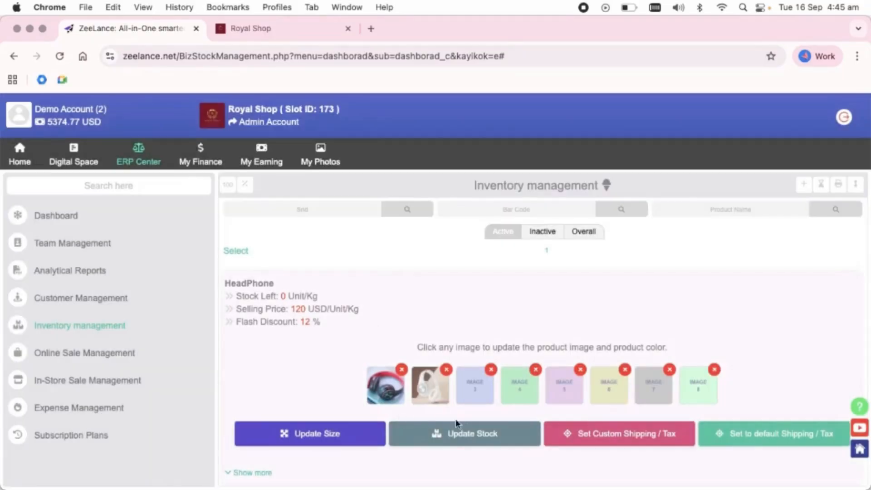
Manually update HeadPhone stock with quantities 100 and 20, leaving Stock Left at 100
{"action": "left_click", "coordinate": [453, 435]}
{"action": "left_click", "coordinate": [338, 158]}
{"action": "type", "text": "100"}
{"action": "type", "text": "20"}
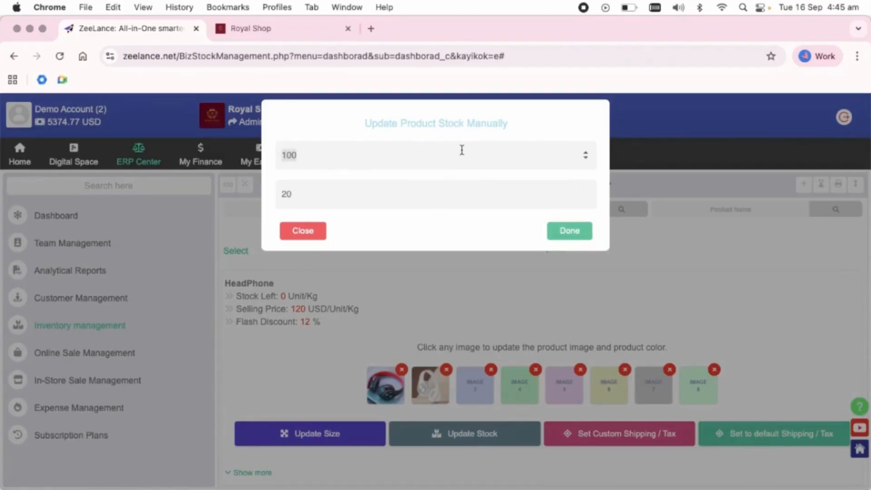
{"action": "left_click", "coordinate": [565, 234]}
{"action": "left_click", "coordinate": [430, 203]}
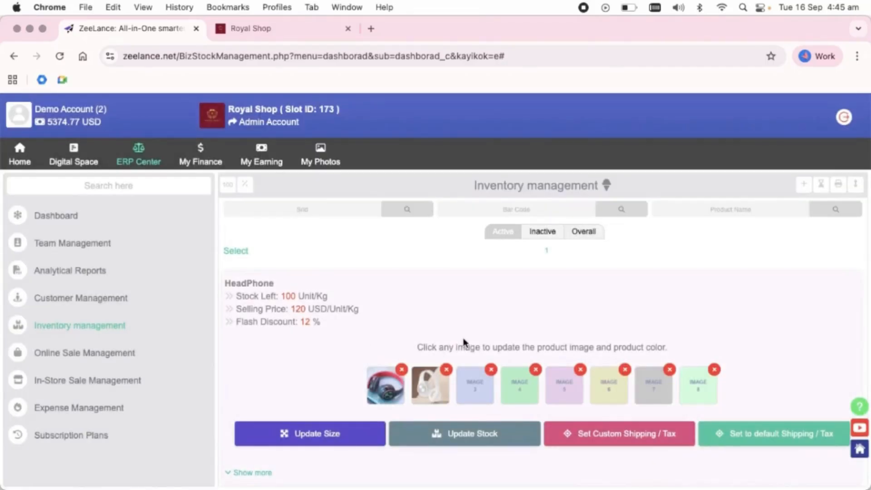
{"action": "scroll", "coordinate": [464, 343], "scroll_direction": "down", "scroll_amount": 2}
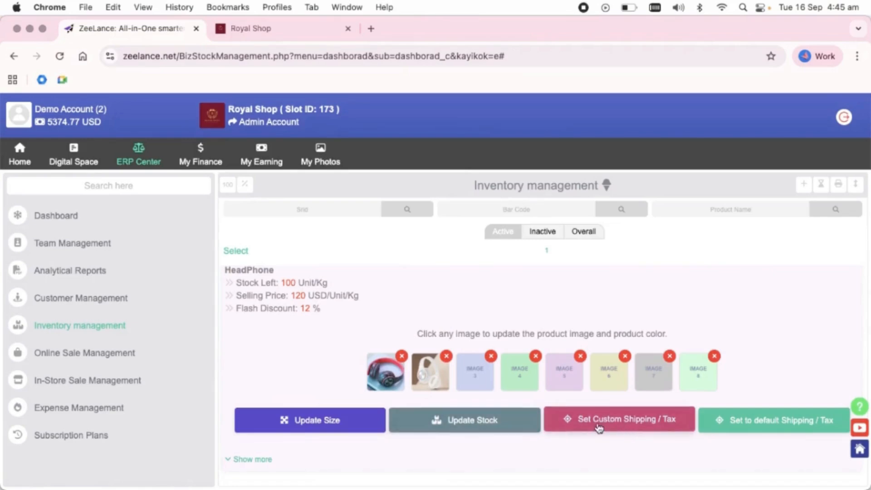
Set Alabama's HeadPhone tax rate to 13 and shipping cost to 8 USD, saving all changes
{"action": "left_click", "coordinate": [628, 420]}
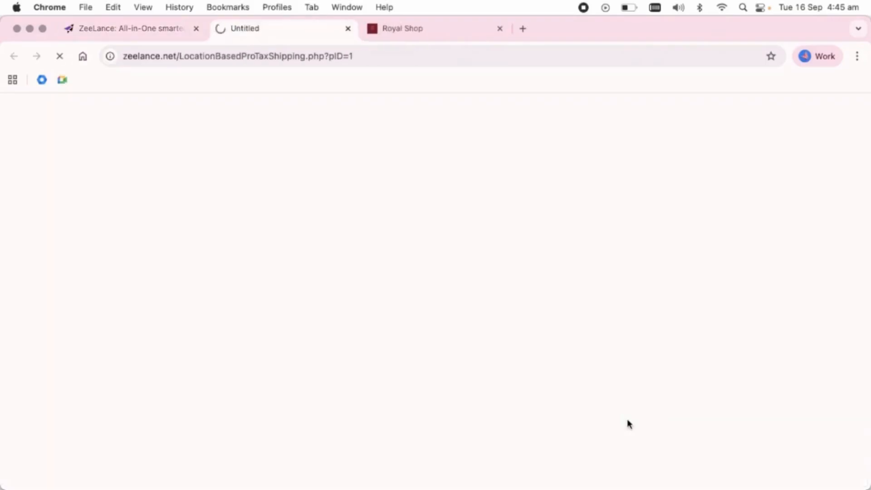
{"action": "scroll", "coordinate": [464, 364], "scroll_direction": "down", "scroll_amount": 1}
{"action": "left_click_drag", "start_coordinate": [92, 190], "coordinate": [241, 210]}
{"action": "scroll", "coordinate": [241, 200], "scroll_direction": "down", "scroll_amount": 3}
{"action": "left_click", "coordinate": [171, 257]}
{"action": "left_click", "coordinate": [43, 342]}
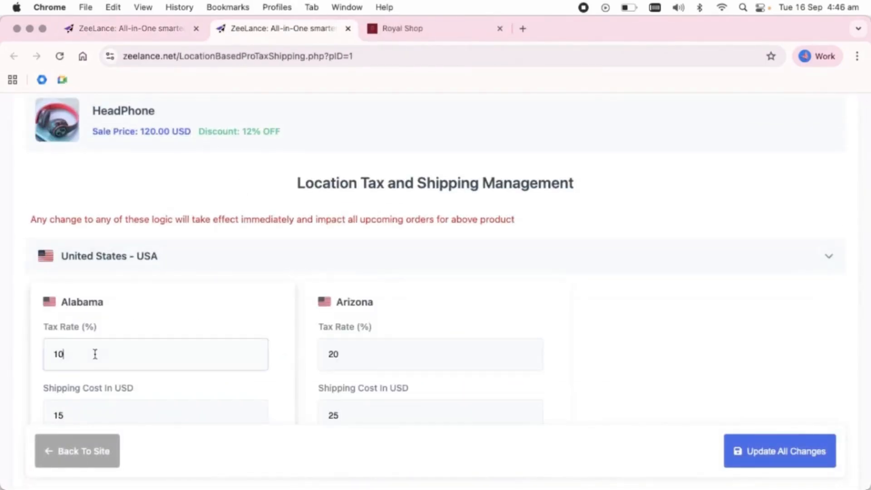
{"action": "key", "text": "BackSpace"}
{"action": "type", "text": "3"}
{"action": "scroll", "coordinate": [114, 358], "scroll_direction": "down", "scroll_amount": 1}
{"action": "scroll", "coordinate": [114, 358], "scroll_direction": "down", "scroll_amount": 1}
{"action": "left_click", "coordinate": [85, 360]}
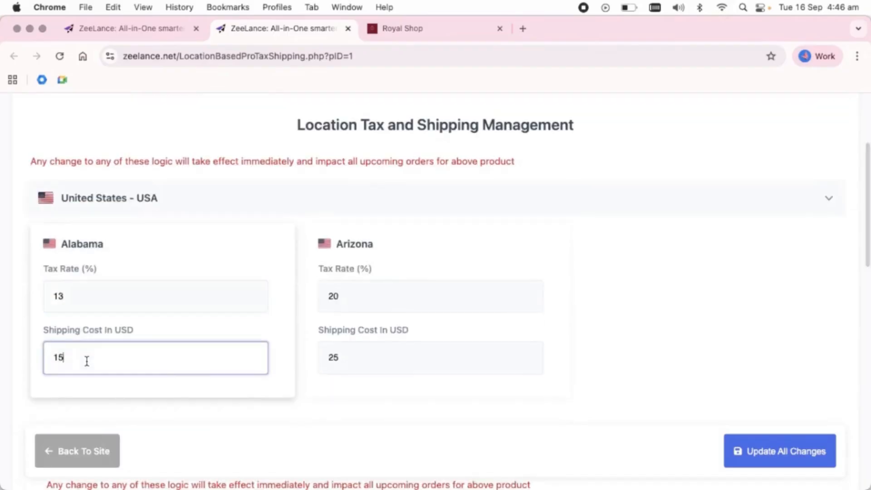
{"action": "left_click_drag", "start_coordinate": [72, 359], "coordinate": [20, 343]}
{"action": "type", "text": "8"}
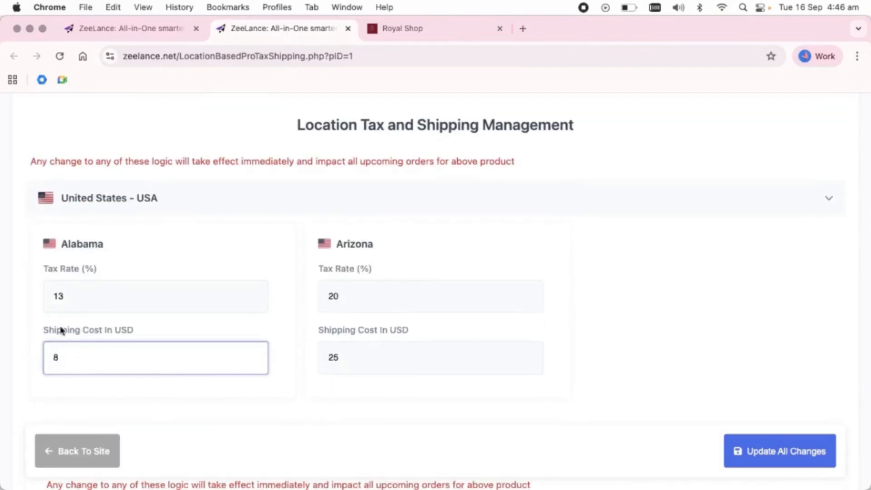
{"action": "scroll", "coordinate": [441, 327], "scroll_direction": "down", "scroll_amount": 15}
{"action": "left_click", "coordinate": [780, 428]}
Back in inventory management, reset HeadPhone to default shipping and tax
{"action": "left_click", "coordinate": [156, 28]}
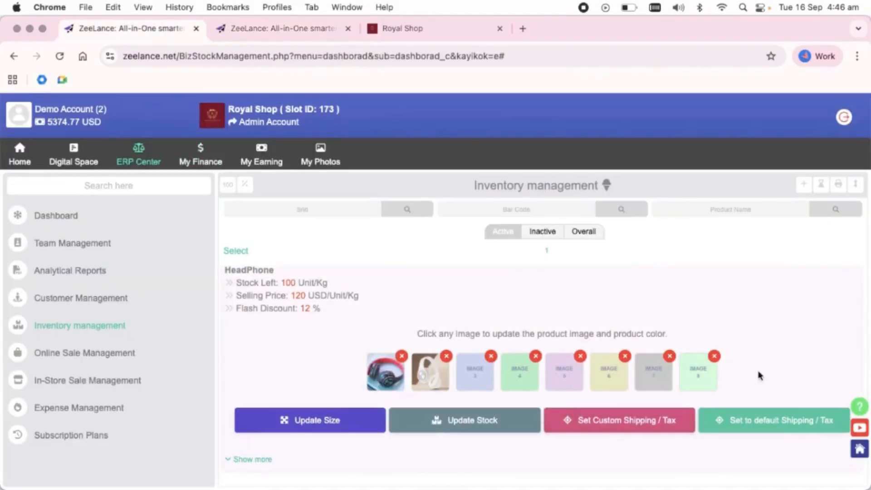
{"action": "left_click", "coordinate": [778, 425]}
{"action": "left_click", "coordinate": [578, 227]}
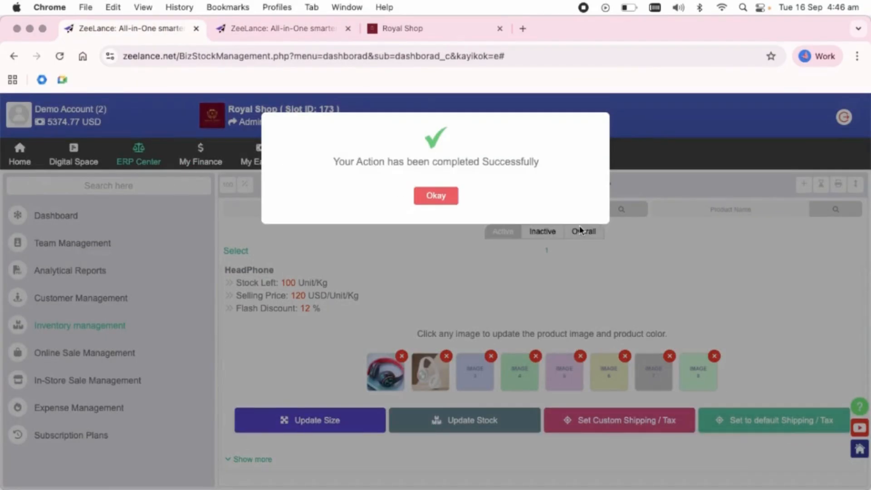
{"action": "left_click", "coordinate": [439, 199]}
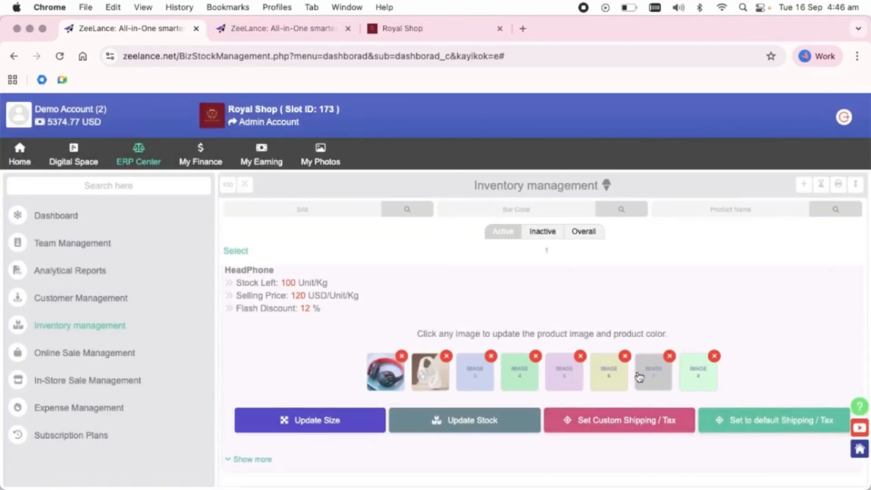
Reload the Royal Shop storefront and add one red 13 Inch HeadPhone (105.6 USD) to the cart
{"action": "left_click", "coordinate": [409, 28]}
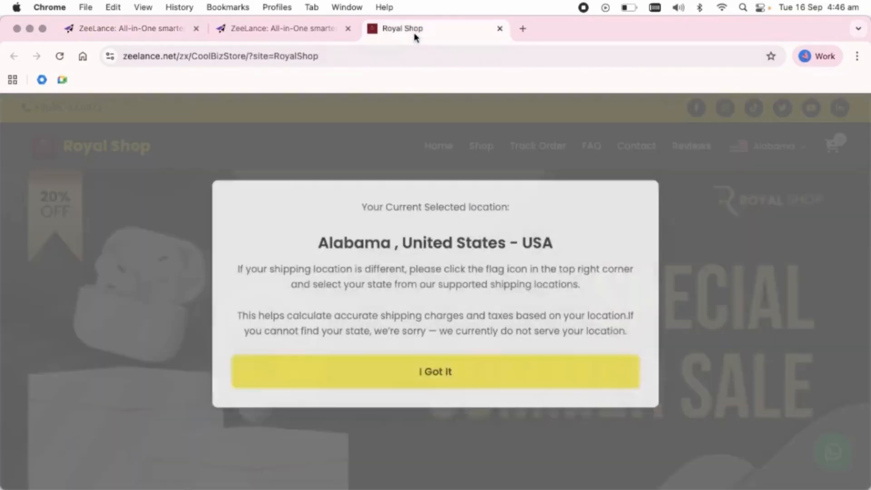
{"action": "left_click", "coordinate": [60, 56]}
{"action": "scroll", "coordinate": [375, 304], "scroll_direction": "down", "scroll_amount": 10}
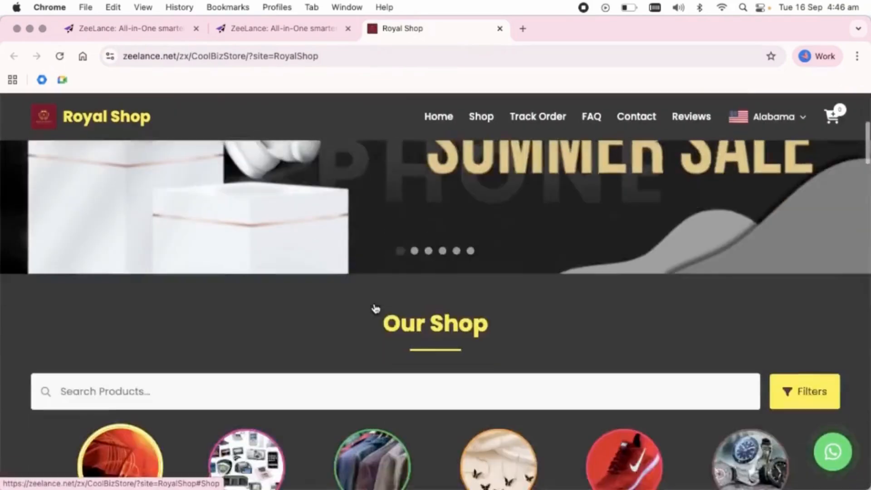
{"action": "scroll", "coordinate": [374, 303], "scroll_direction": "up", "scroll_amount": 1}
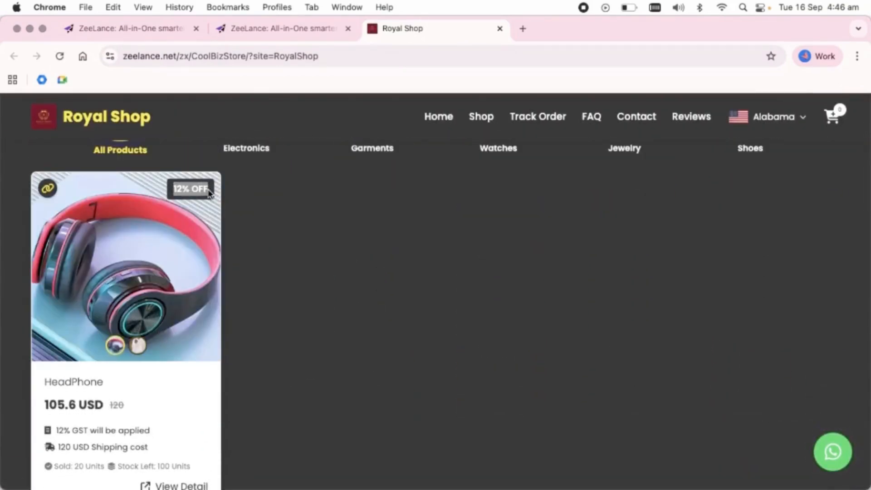
{"action": "scroll", "coordinate": [138, 436], "scroll_direction": "down", "scroll_amount": 3}
{"action": "left_click", "coordinate": [136, 415]}
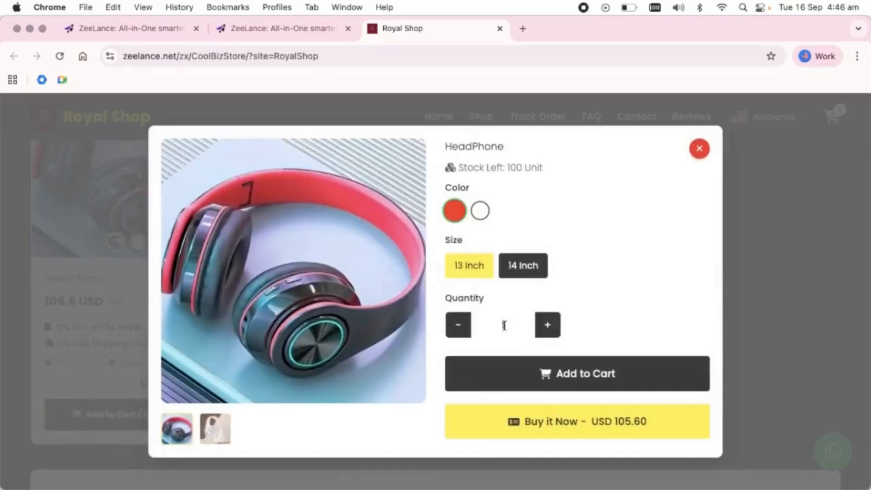
{"action": "left_click", "coordinate": [588, 375]}
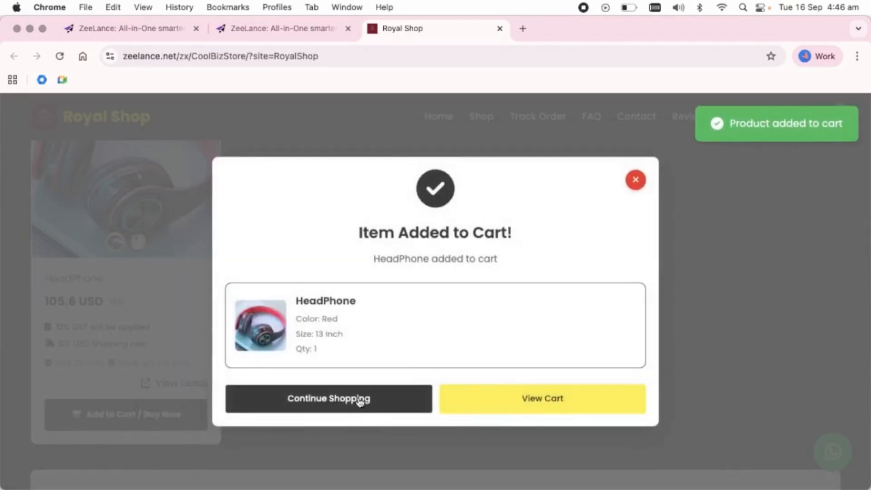
{"action": "left_click", "coordinate": [360, 399]}
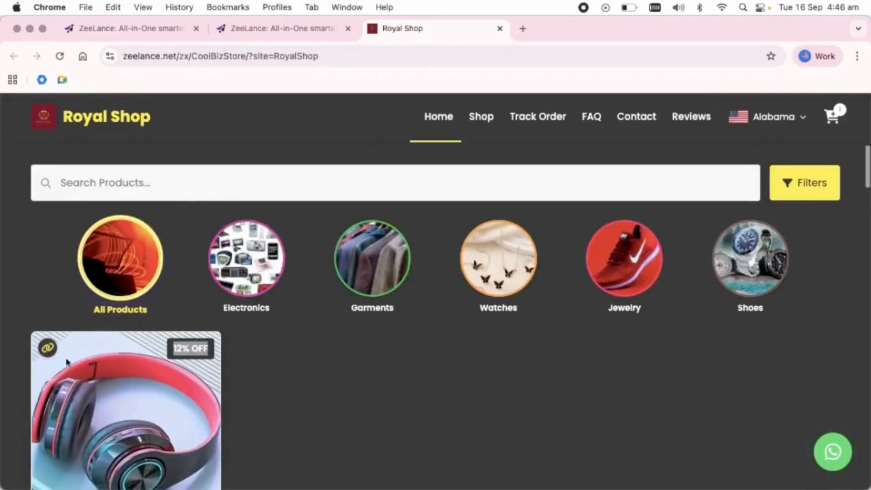
Copy the HeadPhone's product link and open its full detail page
{"action": "left_click", "coordinate": [47, 348]}
{"action": "scroll", "coordinate": [45, 235], "scroll_direction": "down", "scroll_amount": 3}
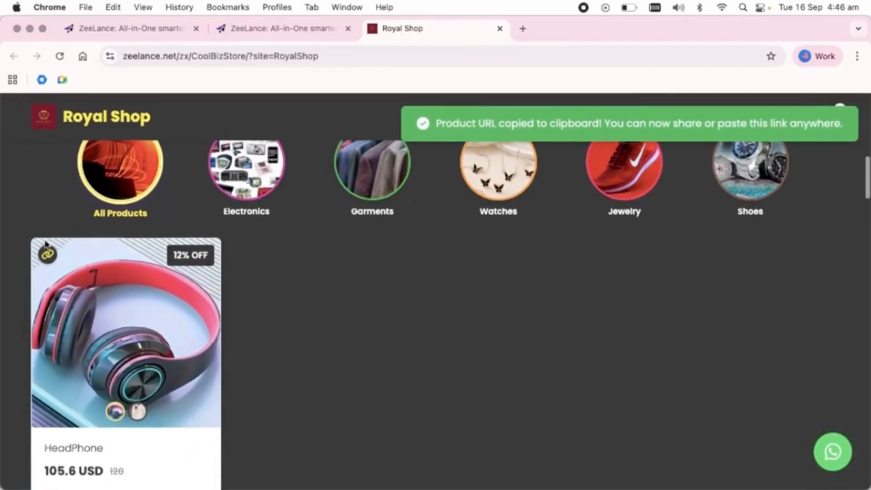
{"action": "scroll", "coordinate": [45, 234], "scroll_direction": "down", "scroll_amount": 2}
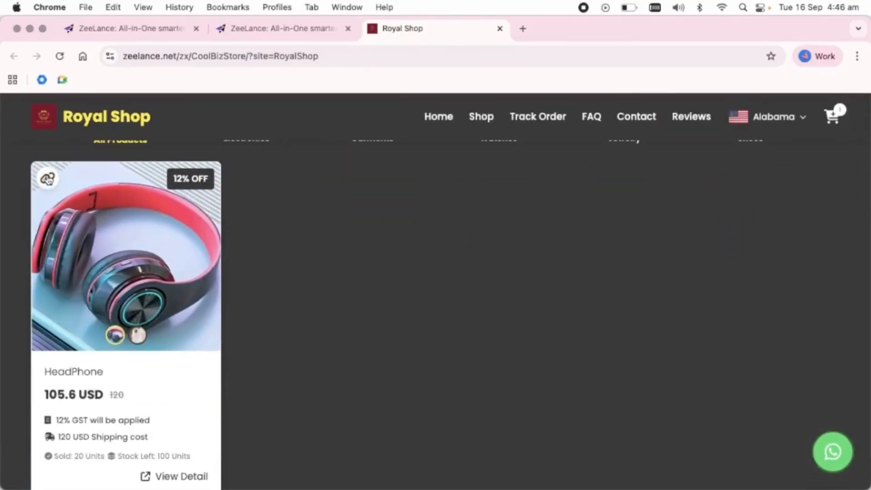
{"action": "scroll", "coordinate": [136, 424], "scroll_direction": "down", "scroll_amount": 2}
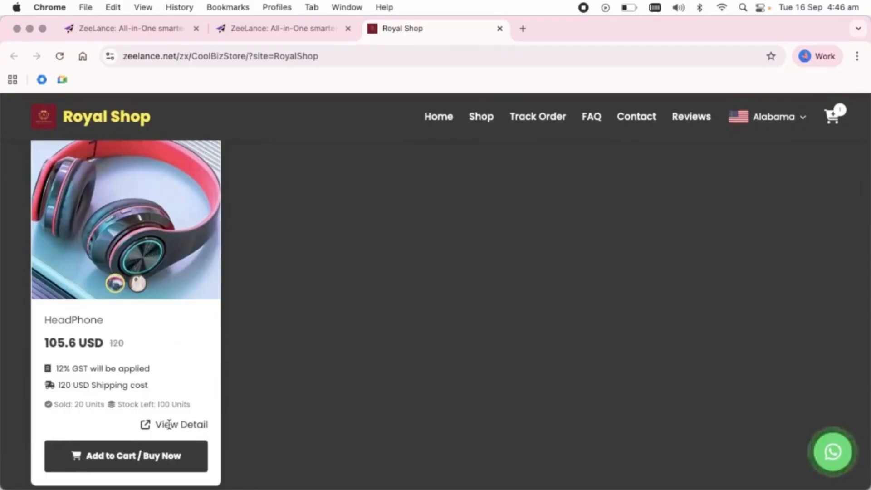
{"action": "left_click", "coordinate": [169, 424]}
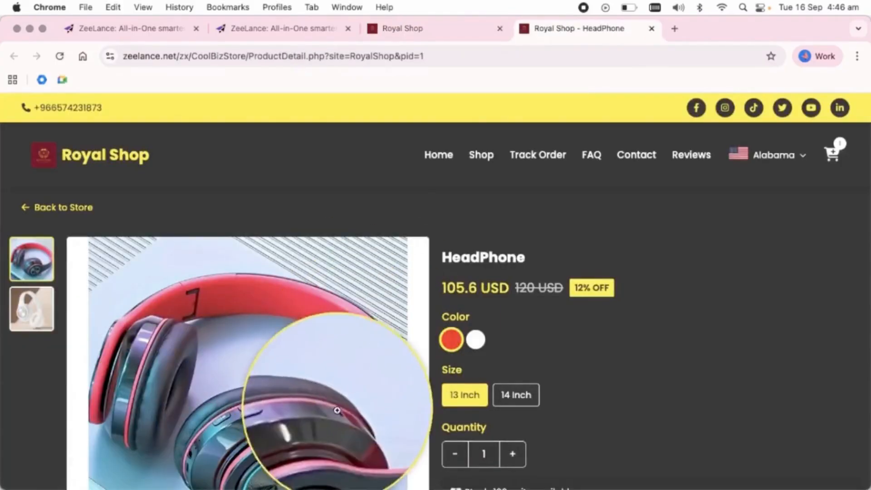
Review the HeadPhone detail page (105.6 USD, 12% OFF) and select the White colour option
{"action": "scroll", "coordinate": [489, 346], "scroll_direction": "down", "scroll_amount": 4}
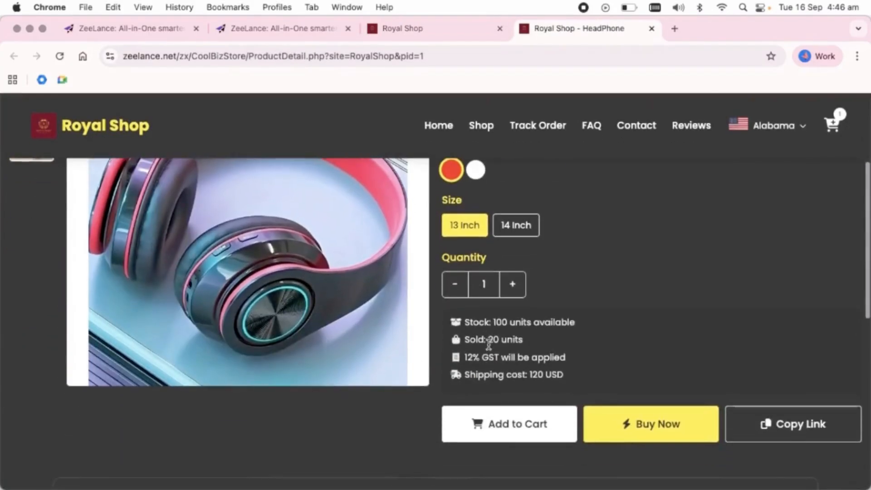
{"action": "scroll", "coordinate": [485, 351], "scroll_direction": "down", "scroll_amount": 8}
{"action": "scroll", "coordinate": [480, 358], "scroll_direction": "up", "scroll_amount": 7}
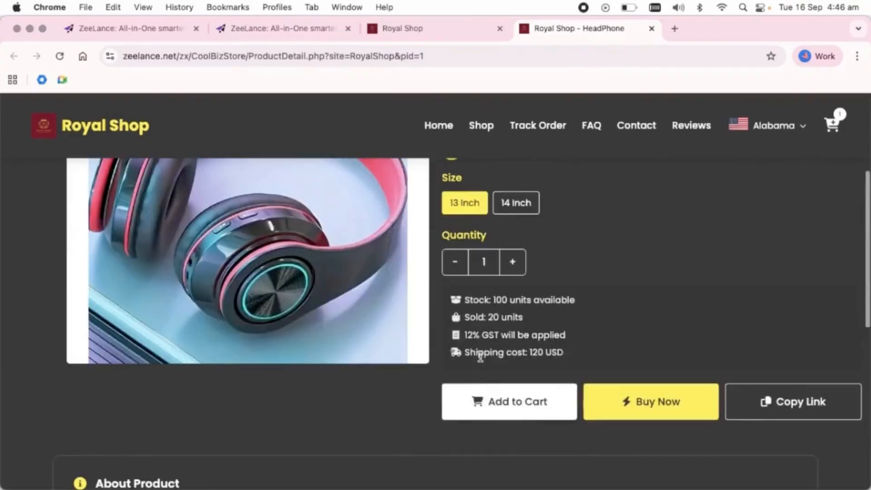
{"action": "scroll", "coordinate": [480, 358], "scroll_direction": "up", "scroll_amount": 8}
{"action": "scroll", "coordinate": [445, 184], "scroll_direction": "down", "scroll_amount": 1}
{"action": "scroll", "coordinate": [445, 184], "scroll_direction": "down", "scroll_amount": 4}
{"action": "scroll", "coordinate": [439, 173], "scroll_direction": "up", "scroll_amount": 6}
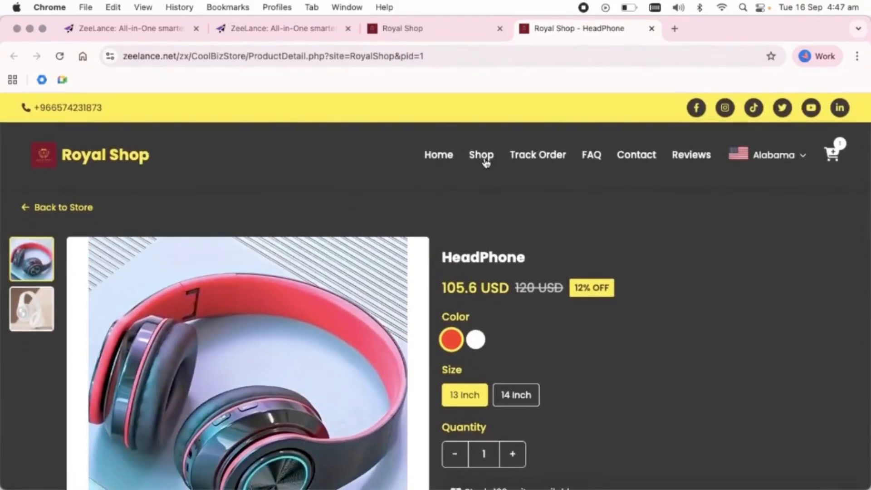
{"action": "scroll", "coordinate": [476, 273], "scroll_direction": "down", "scroll_amount": 1}
{"action": "left_click", "coordinate": [475, 298]}
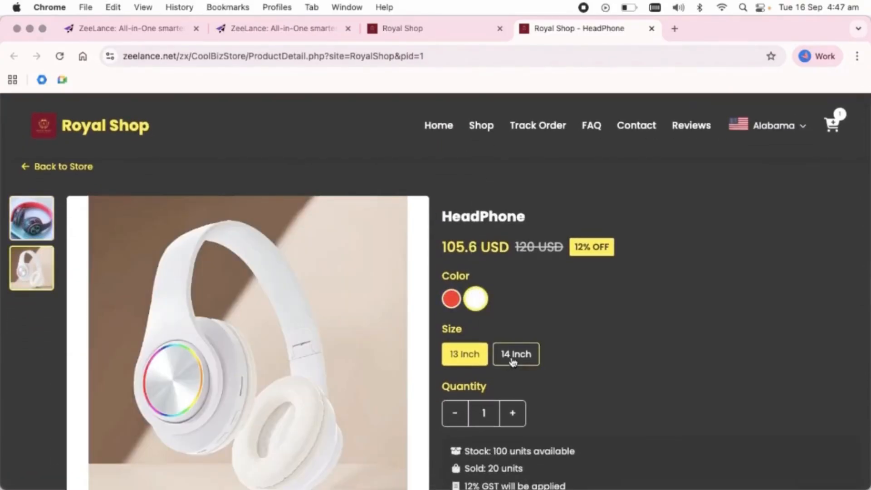